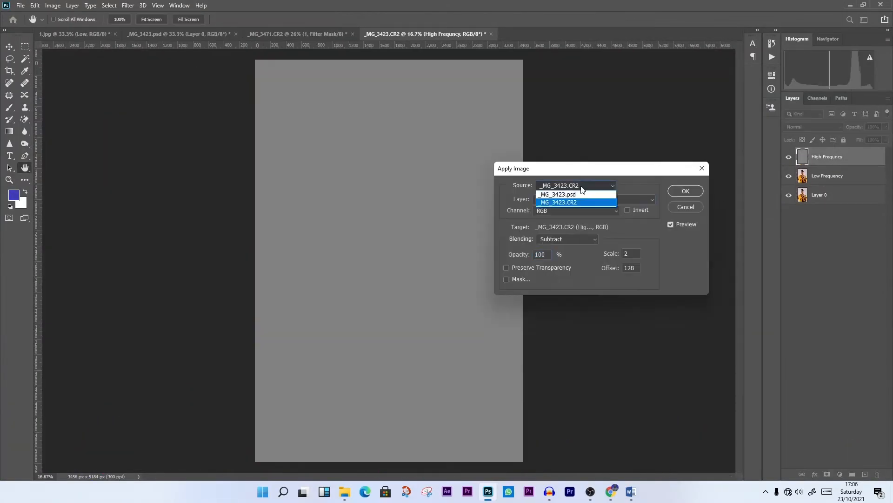
- Choose _MG_3423.psd as the Apply Image source and apply it to the high-frequency layer
{"action": "left_click", "coordinate": [568, 193]}
{"action": "key", "text": "Return"}
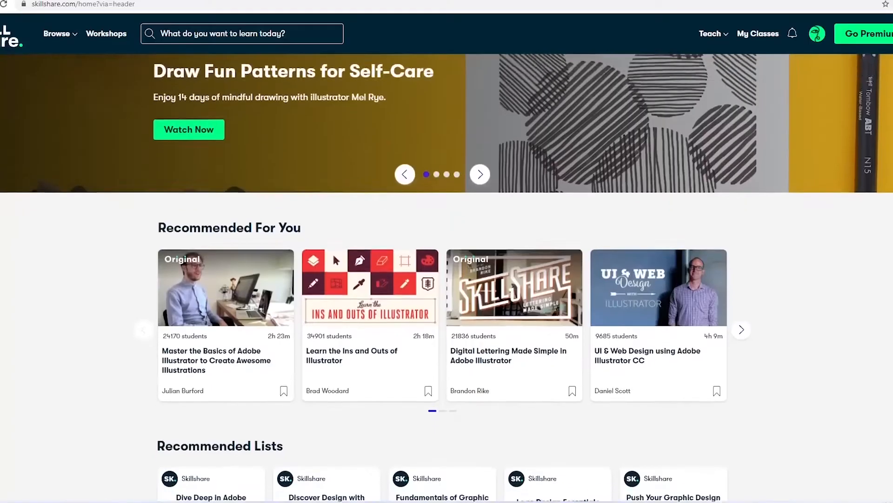
- Look through the recommended, featured and trending classes on the Skillshare home page and start a search with "mo"
{"action": "scroll", "coordinate": [447, 279], "scroll_direction": "down", "scroll_amount": 2}
{"action": "scroll", "coordinate": [446, 280], "scroll_direction": "down", "scroll_amount": 3}
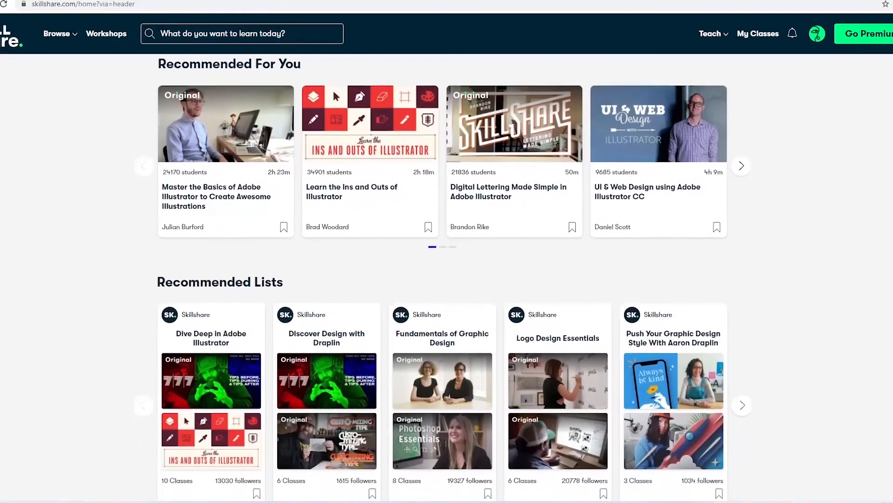
{"action": "scroll", "coordinate": [447, 279], "scroll_direction": "down", "scroll_amount": 3}
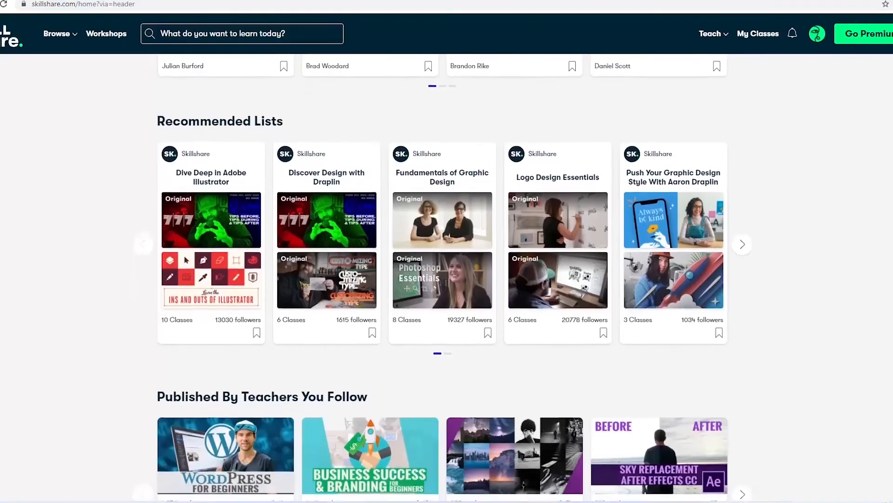
{"action": "scroll", "coordinate": [447, 279], "scroll_direction": "down", "scroll_amount": 5}
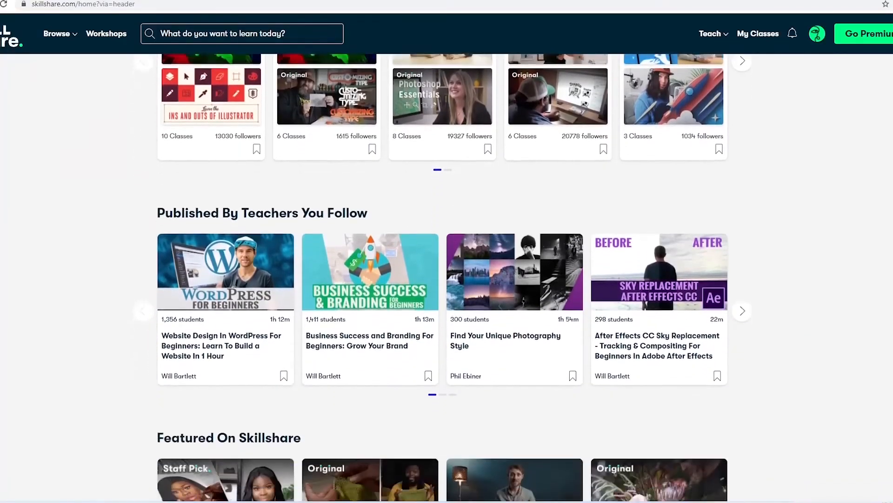
{"action": "scroll", "coordinate": [447, 279], "scroll_direction": "down", "scroll_amount": 5}
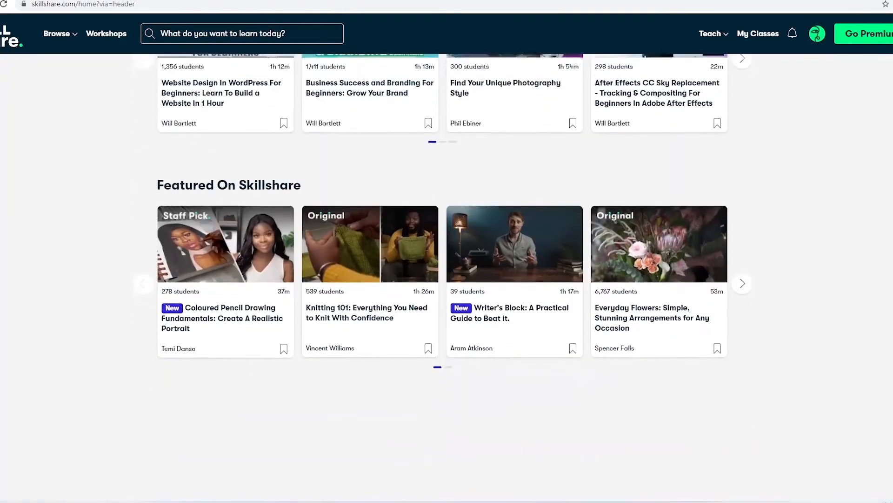
{"action": "scroll", "coordinate": [447, 279], "scroll_direction": "down", "scroll_amount": 2}
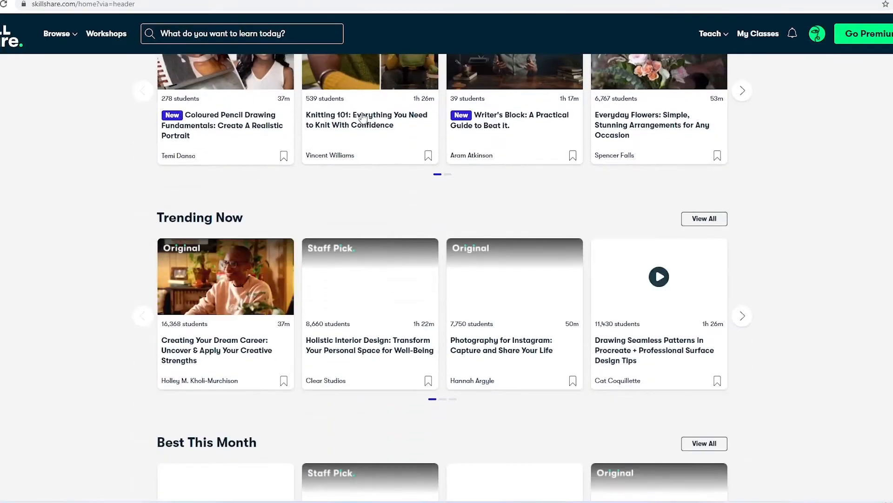
{"action": "left_click", "coordinate": [301, 38]}
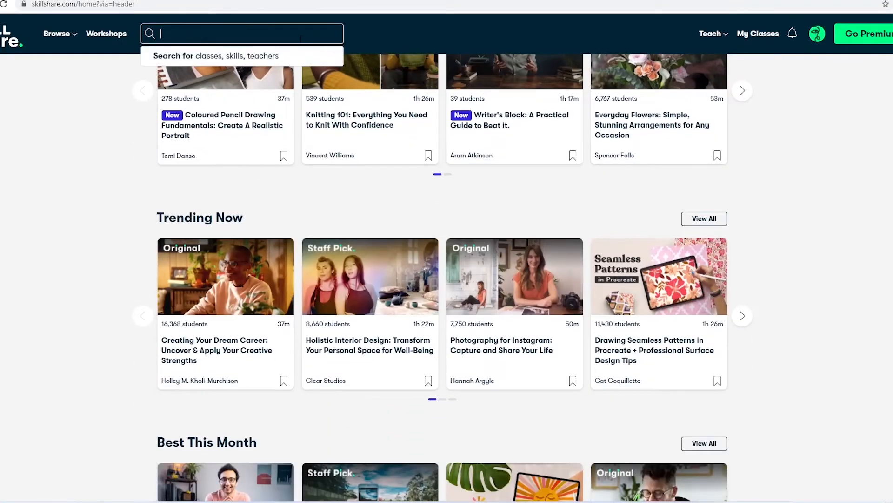
{"action": "type", "text": "mo"}
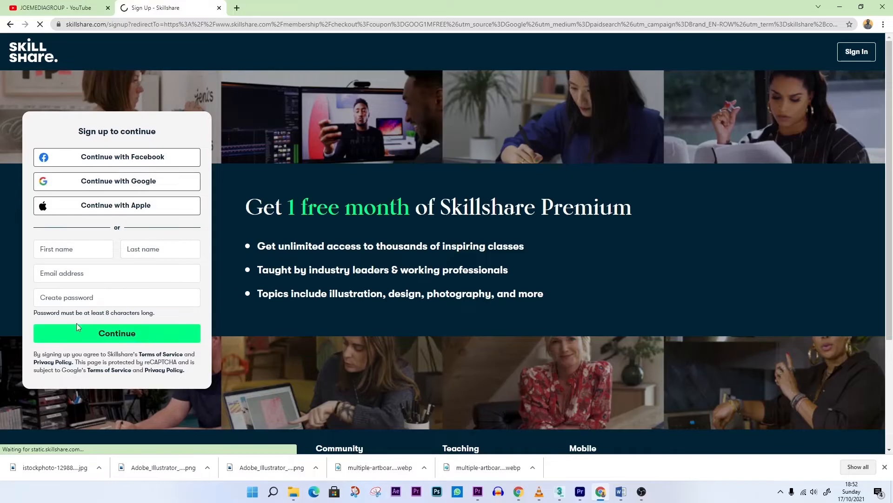
- Examine the free-month Premium offer on the Skillshare sign-up page, highlighting its heading
{"action": "left_click", "coordinate": [69, 275]}
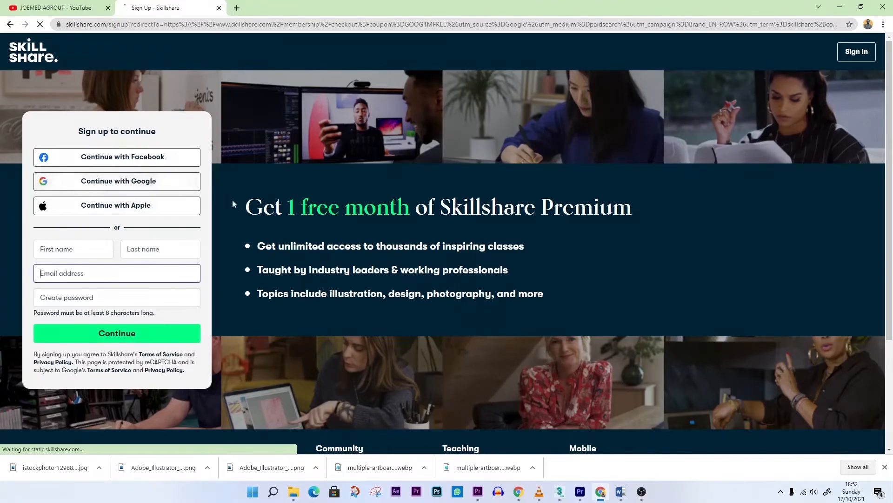
{"action": "left_click_drag", "start_coordinate": [245, 207], "coordinate": [643, 221]}
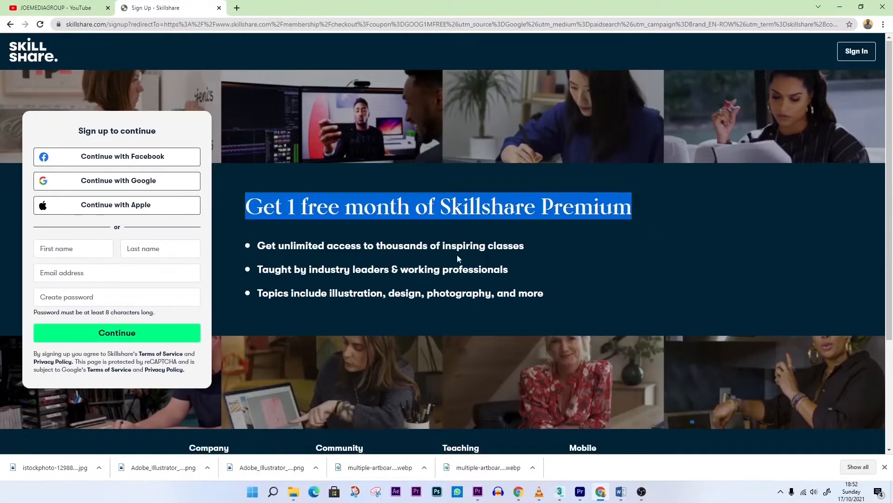
{"action": "scroll", "coordinate": [457, 255], "scroll_direction": "down", "scroll_amount": 1}
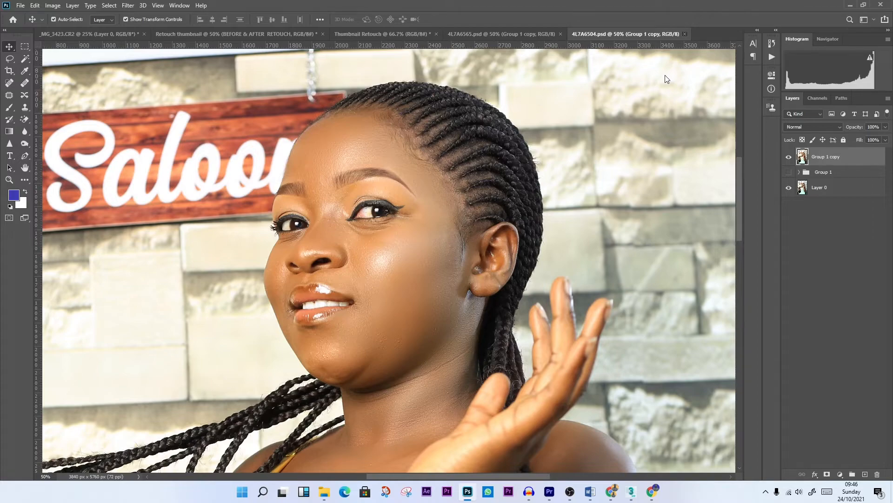
- Close the 4L7A6504.psd document and open the 4L7A6504 JPG photo from the Photoshop Course folder
{"action": "key", "text": "ctrl+w"}
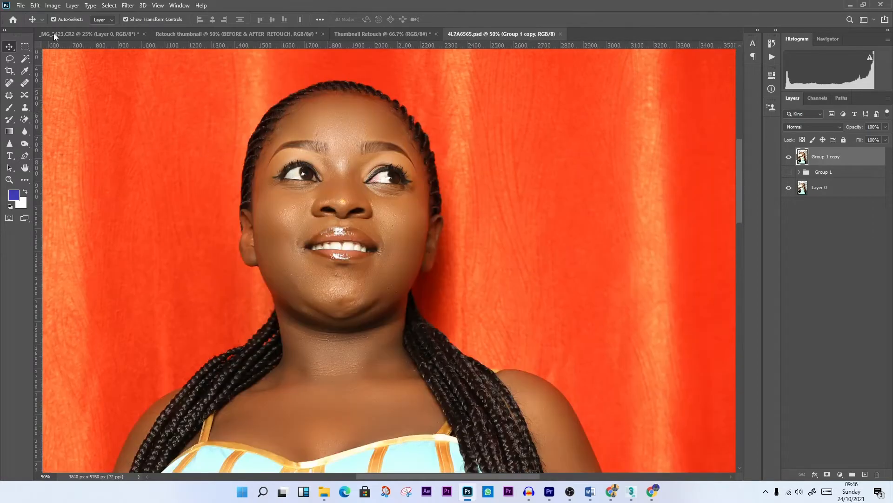
{"action": "left_click", "coordinate": [20, 6]}
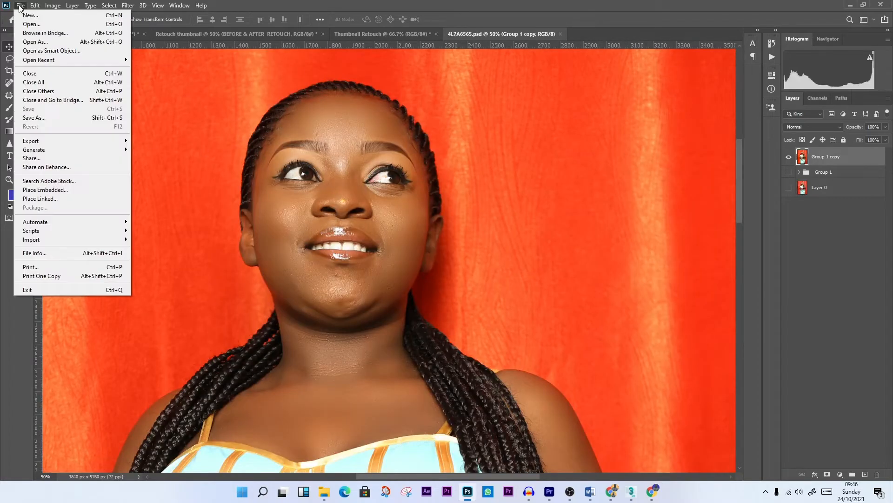
{"action": "left_click", "coordinate": [32, 24]}
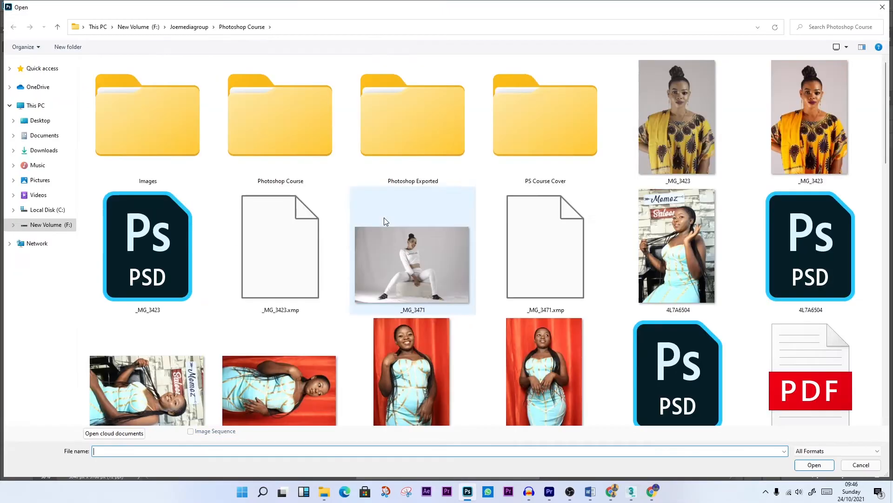
{"action": "double_click", "coordinate": [666, 258]}
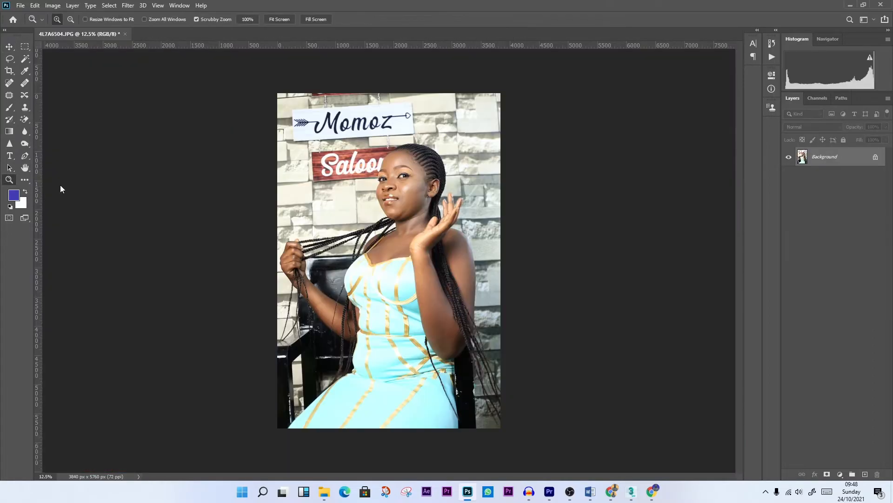
- Unlock the portrait's background layer and duplicate it twice
{"action": "right_click", "coordinate": [441, 161]}
{"action": "left_click", "coordinate": [461, 174]}
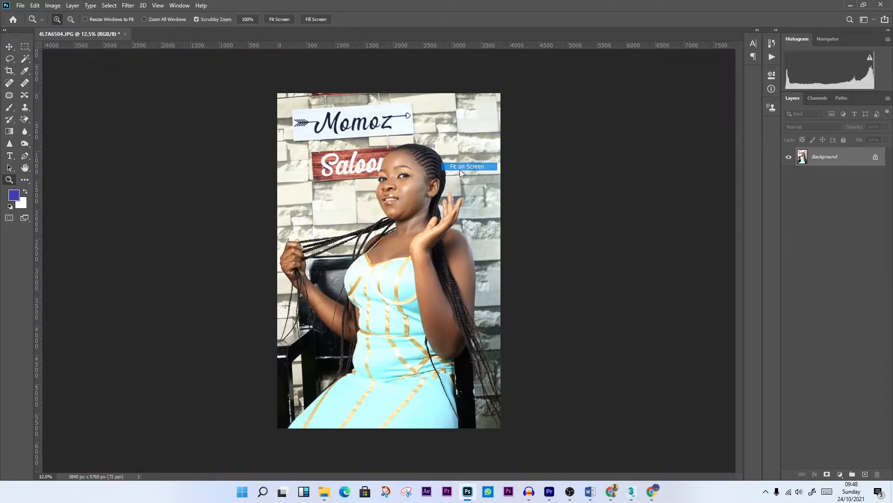
{"action": "left_click", "coordinate": [459, 223]}
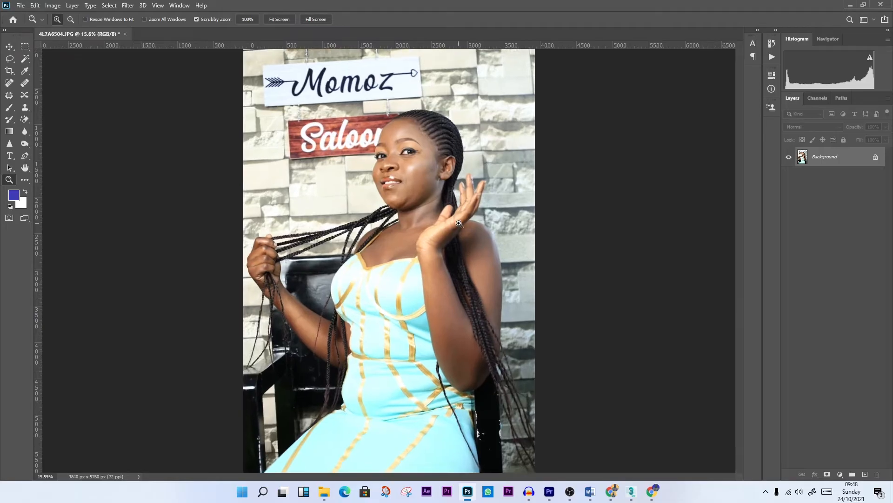
{"action": "left_click", "coordinate": [459, 223]}
{"action": "scroll", "coordinate": [459, 223], "scroll_direction": "up", "scroll_amount": 3}
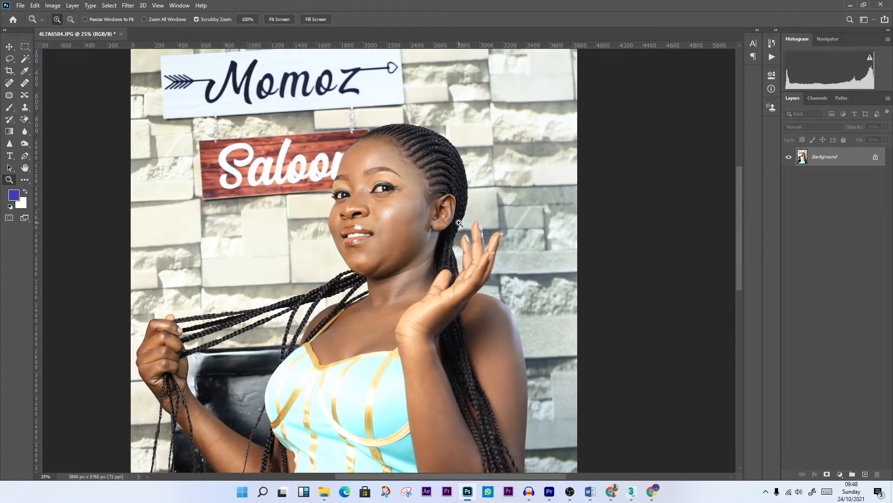
{"action": "scroll", "coordinate": [421, 354], "scroll_direction": "down", "scroll_amount": 3}
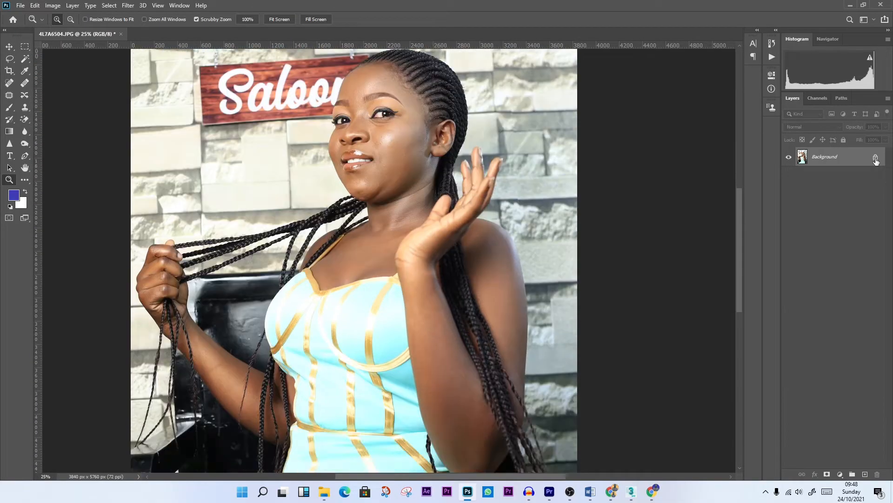
{"action": "left_click", "coordinate": [875, 158]}
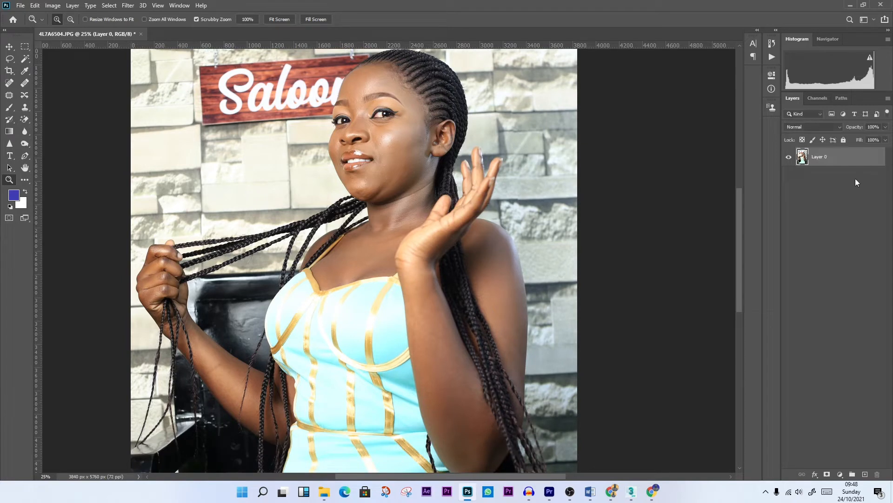
{"action": "key", "text": "ctrl+j"}
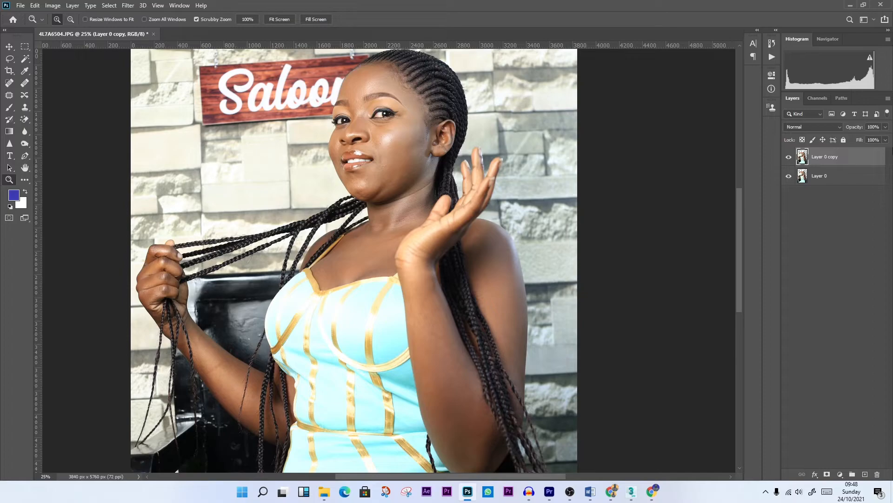
{"action": "key", "text": "ctrl+j"}
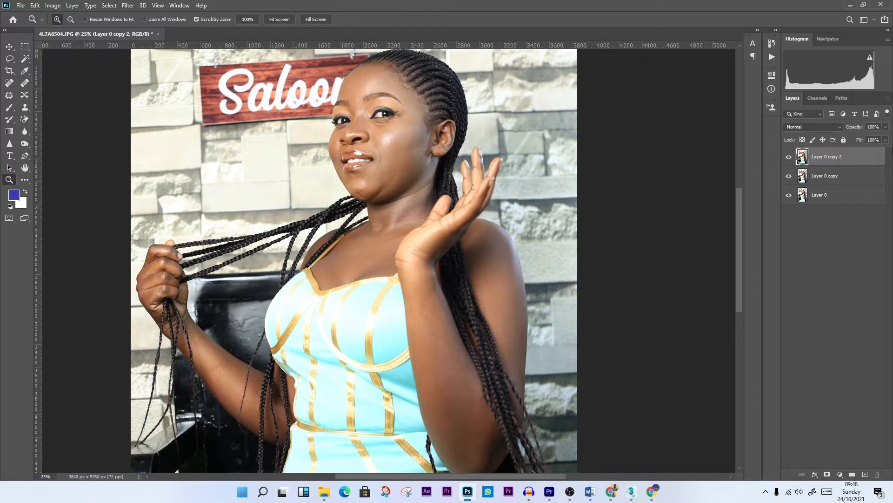
- Hide the original Layer 0 and rename the lower copy Image and the upper copy Retouch
{"action": "left_click", "coordinate": [789, 196]}
{"action": "double_click", "coordinate": [833, 176]}
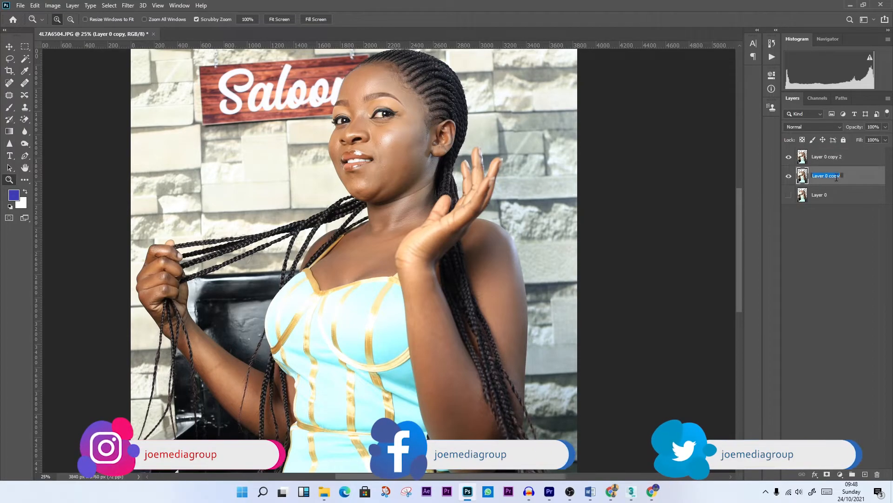
{"action": "key", "text": "BackSpace"}
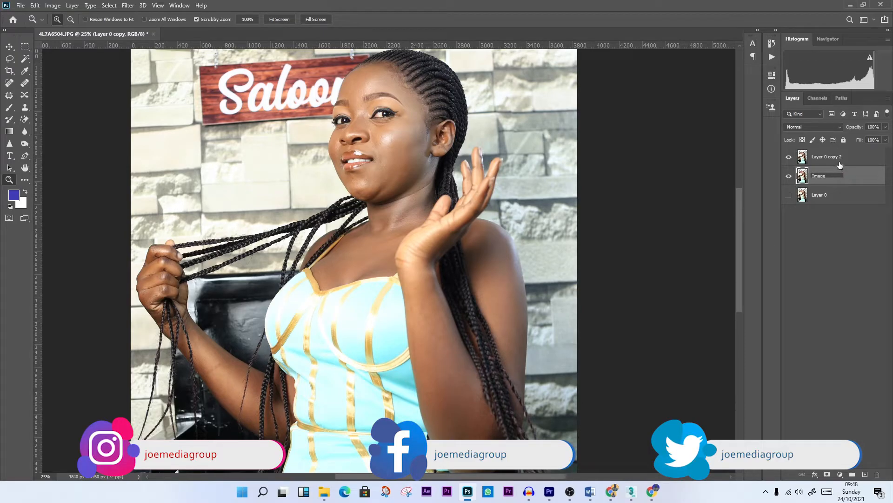
{"action": "type", "text": "Image"}
{"action": "left_click", "coordinate": [838, 158]}
{"action": "double_click", "coordinate": [838, 157]}
{"action": "type", "text": "Retouch"}
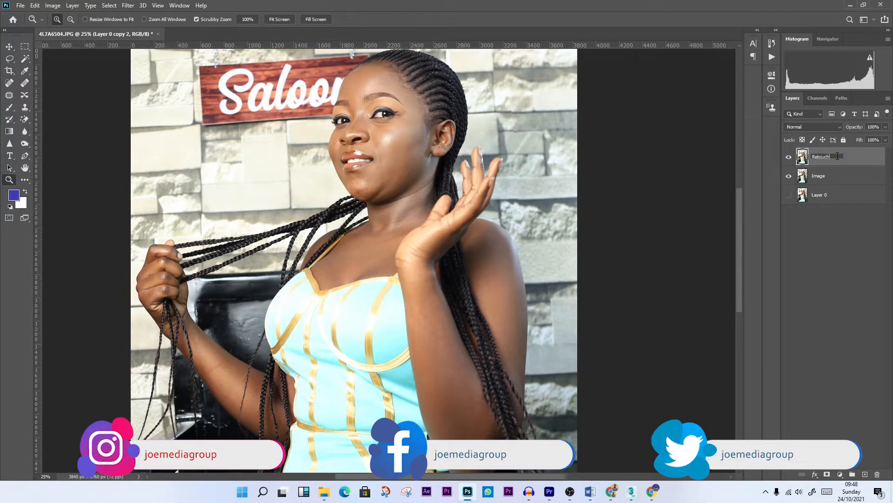
{"action": "left_click", "coordinate": [832, 181]}
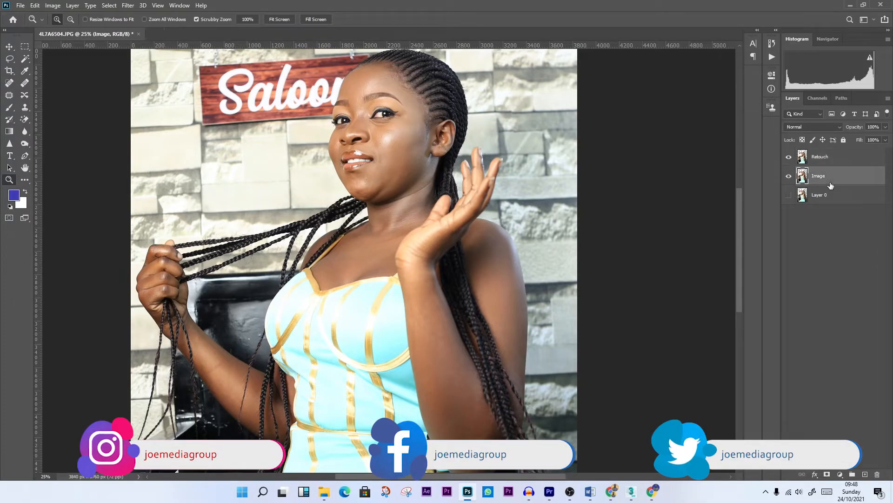
- Invert the colours of the Retouch layer
{"action": "left_click", "coordinate": [839, 160]}
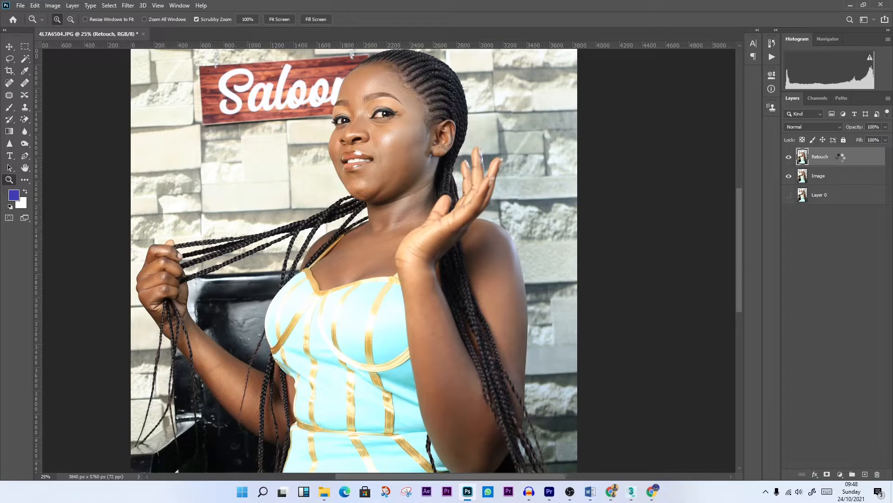
{"action": "key", "text": "ctrl+i"}
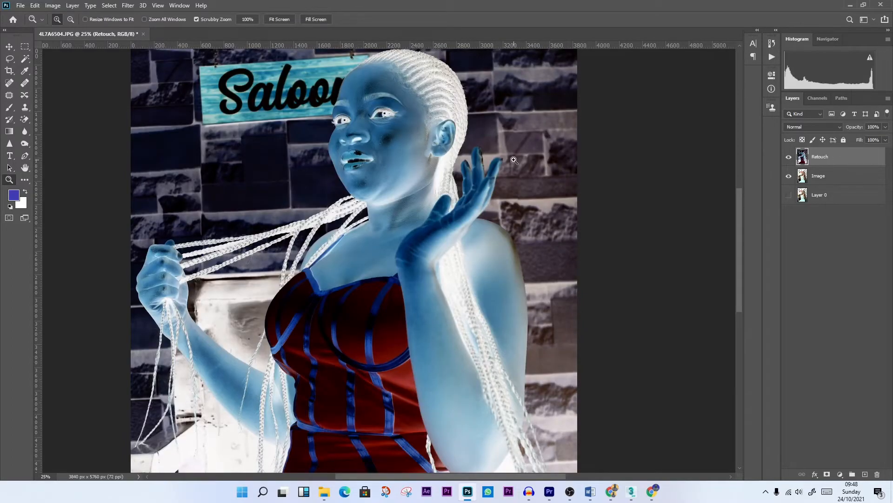
{"action": "key", "text": "ctrl+i"}
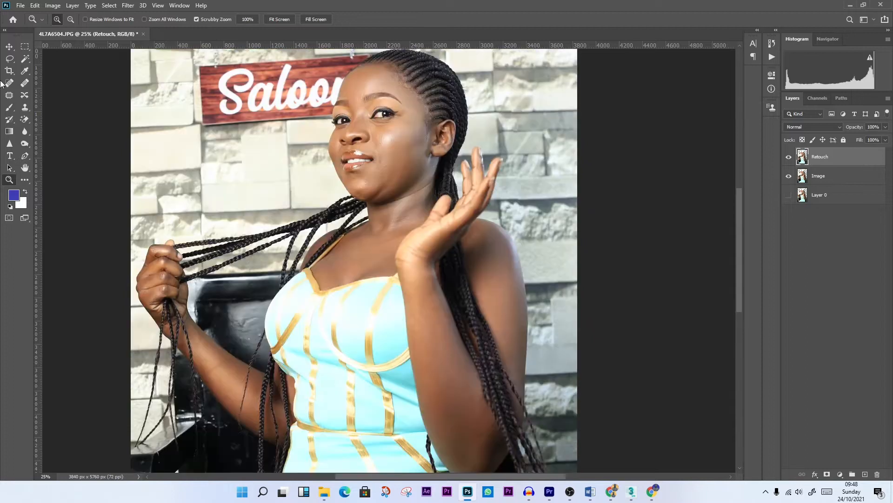
{"action": "left_click", "coordinate": [51, 5]}
{"action": "mouse_move", "coordinate": [72, 30]}
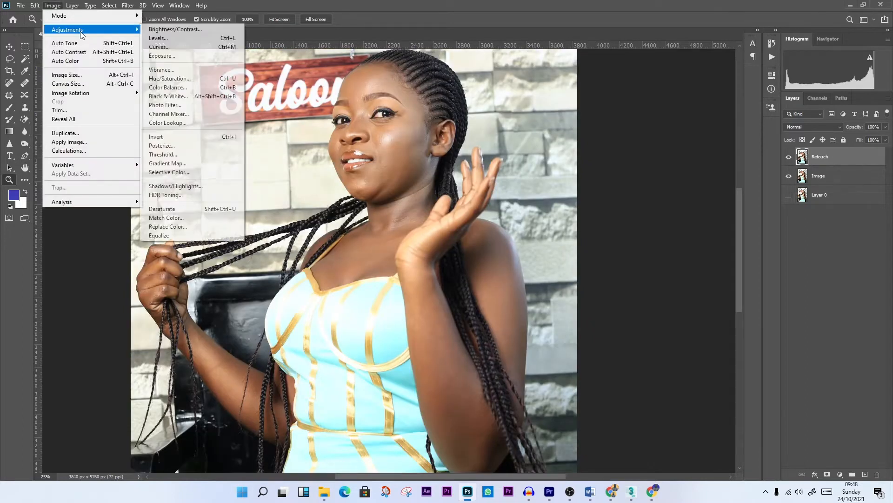
{"action": "left_click", "coordinate": [179, 139]}
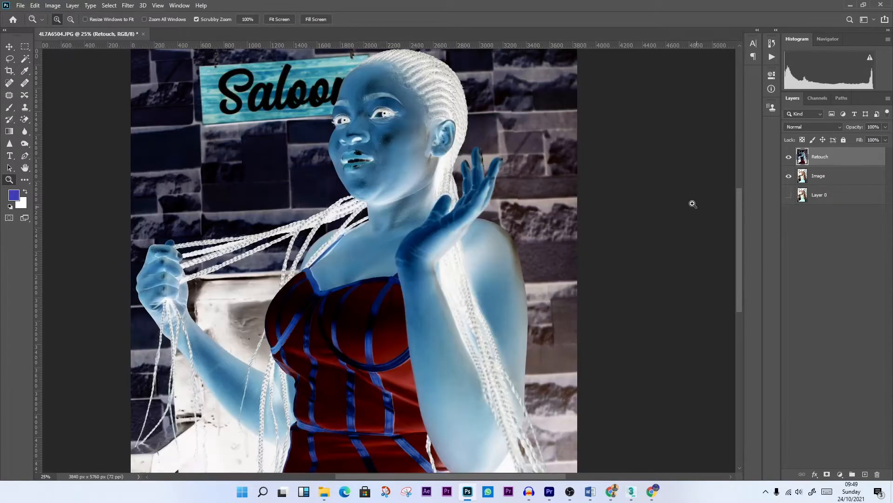
- Apply a High Pass filter with a radius of 24.0 pixels to the Retouch layer
{"action": "left_click", "coordinate": [128, 6]}
{"action": "mouse_move", "coordinate": [168, 190]}
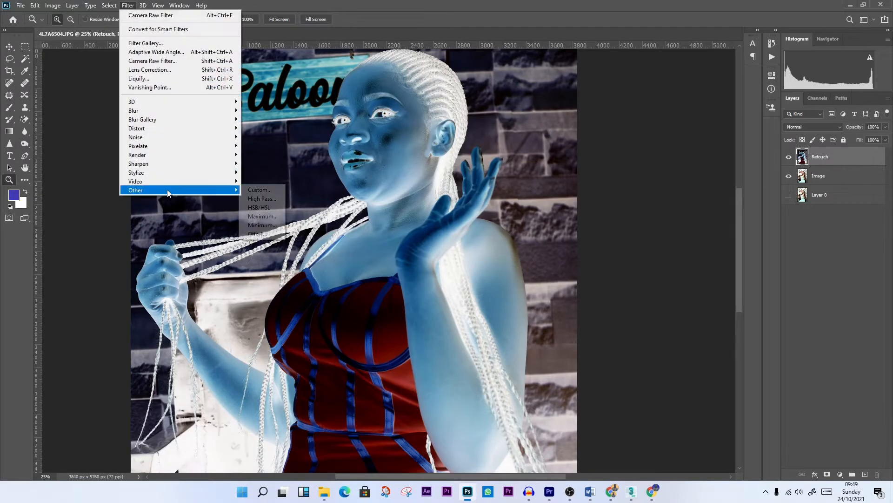
{"action": "left_click", "coordinate": [255, 199]}
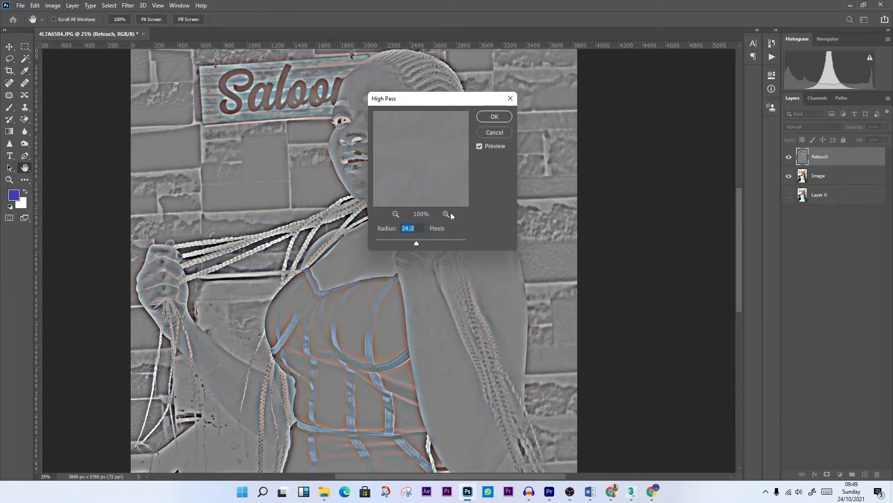
{"action": "left_click", "coordinate": [495, 117]}
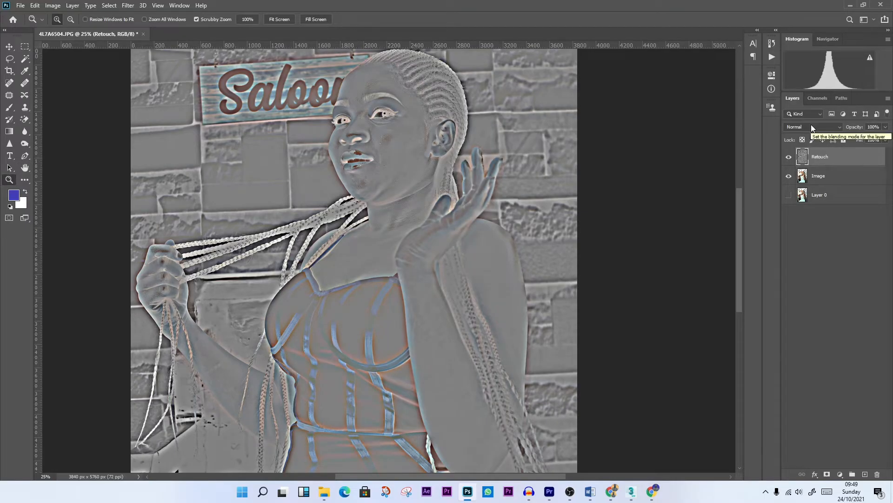
- Set the Retouch layer's blending mode to Vivid Light
{"action": "left_click", "coordinate": [812, 126]}
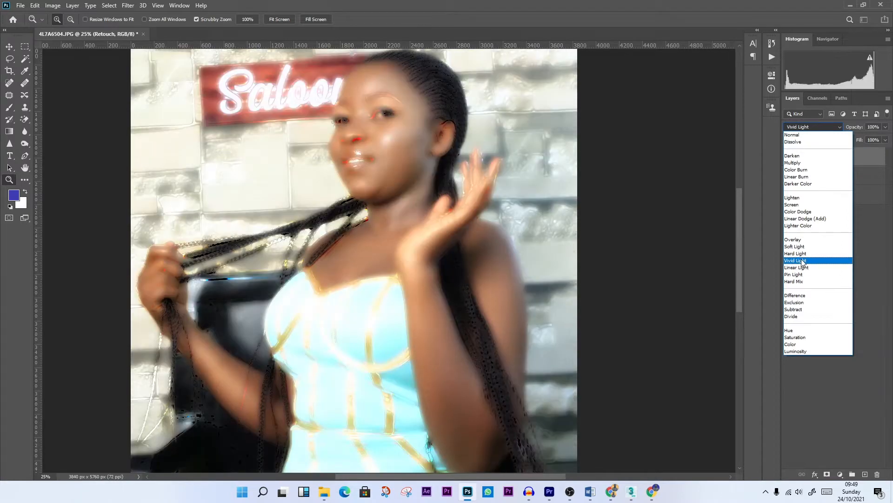
{"action": "key", "text": "Up"}
{"action": "left_click", "coordinate": [803, 261]}
- Apply a Gaussian Blur with a radius of 4.0 pixels to the Retouch layer
{"action": "left_click", "coordinate": [127, 6]}
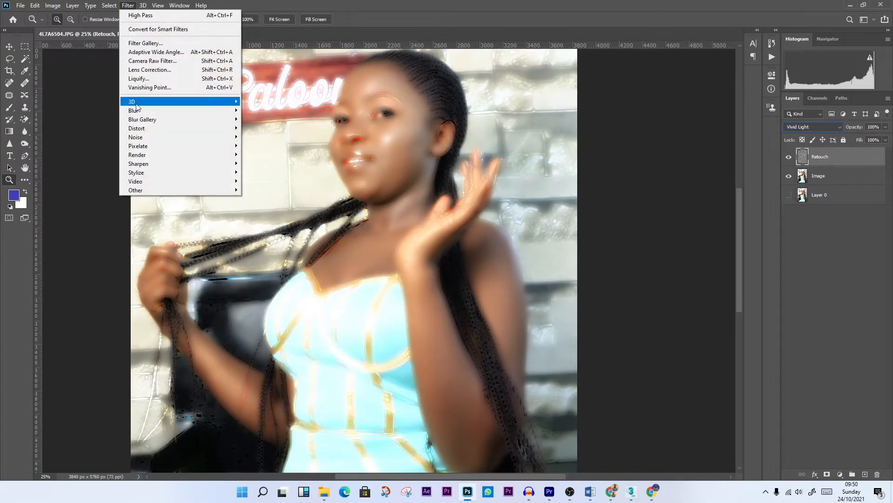
{"action": "mouse_move", "coordinate": [154, 110]}
{"action": "left_click", "coordinate": [268, 147]}
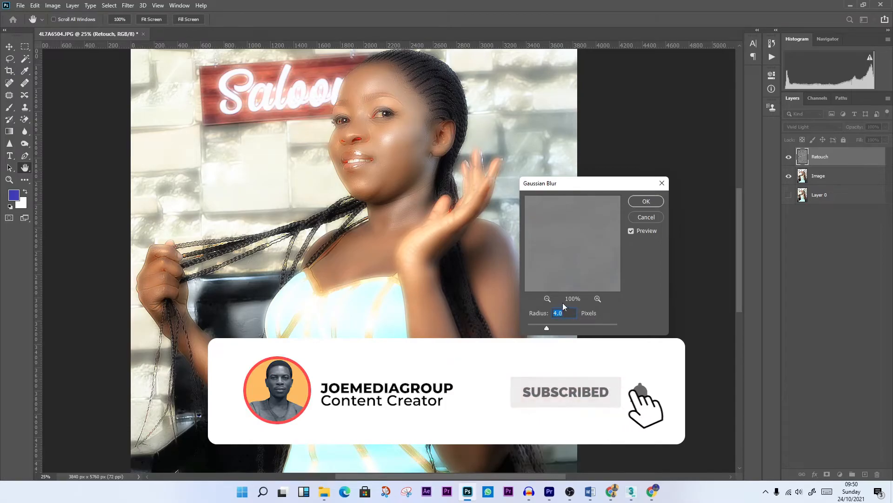
{"action": "left_click", "coordinate": [644, 202]}
{"action": "key", "text": "z"}
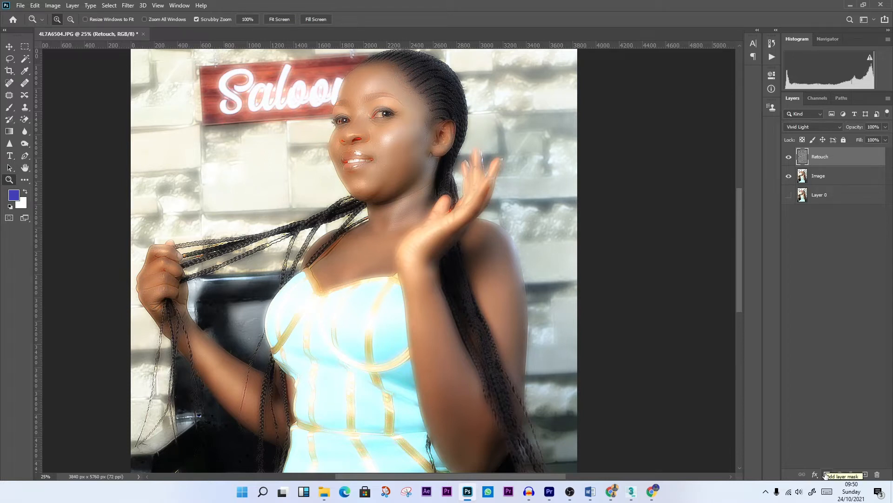
- Add a layer mask to the Retouch layer and invert it to black
{"action": "left_click", "coordinate": [826, 474]}
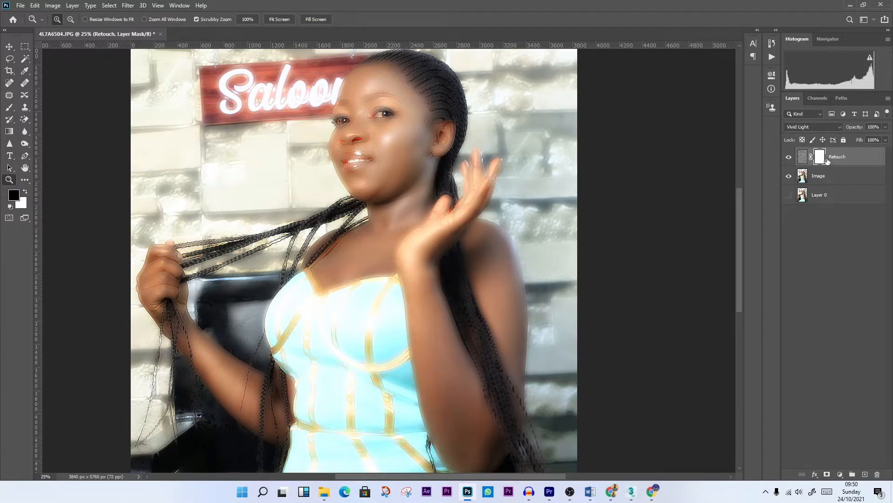
{"action": "key", "text": "ctrl+i"}
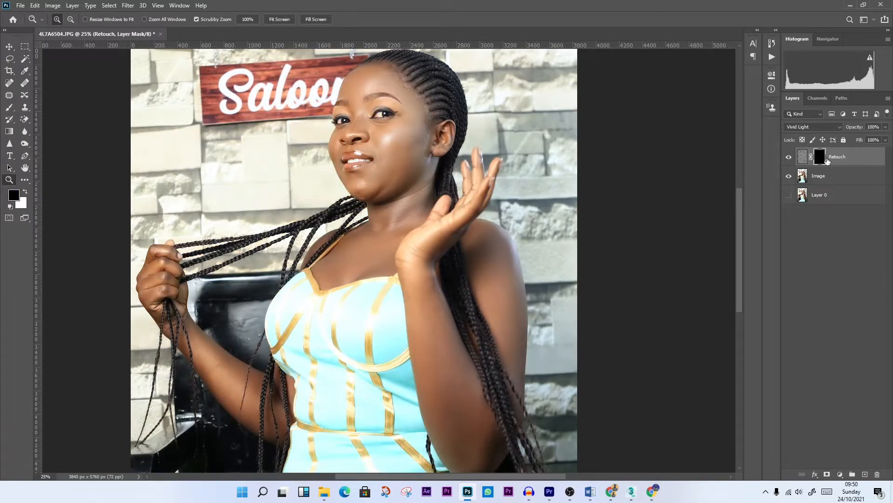
- Set up a soft 202 px brush with 0% hardness and make white the foreground colour
{"action": "left_click", "coordinate": [427, 234]}
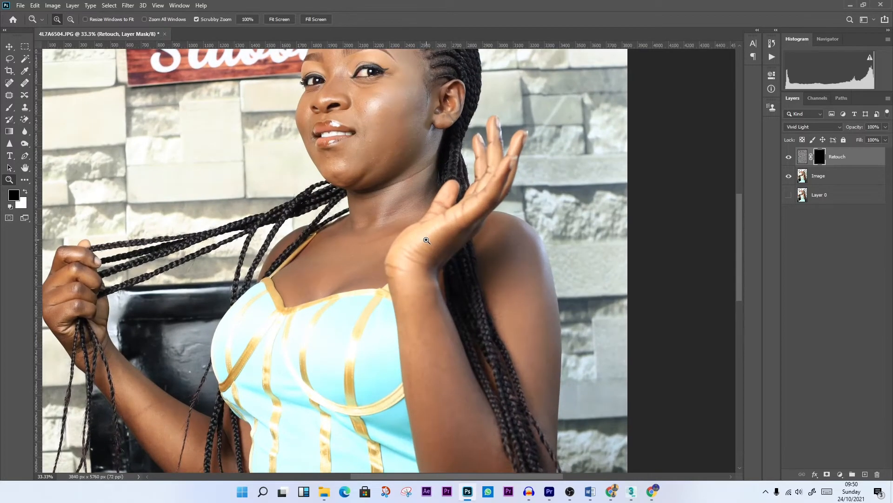
{"action": "scroll", "coordinate": [413, 247], "scroll_direction": "up", "scroll_amount": 2}
{"action": "scroll", "coordinate": [413, 247], "scroll_direction": "down", "scroll_amount": 3}
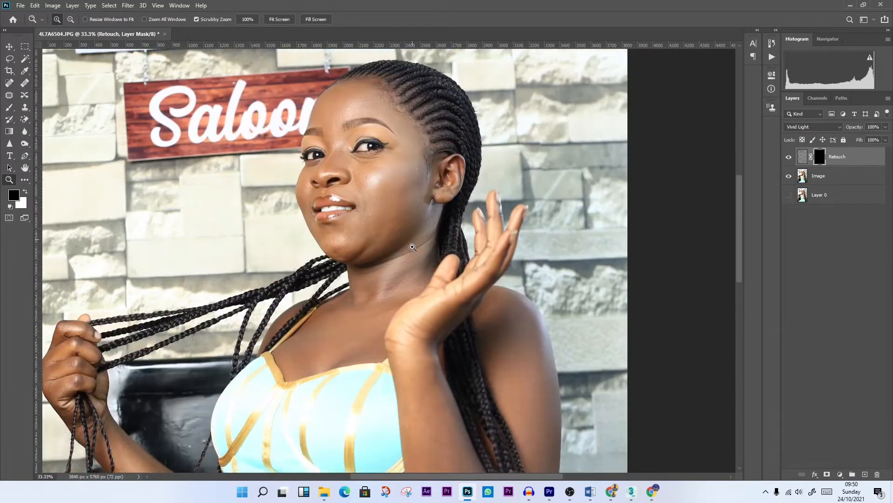
{"action": "scroll", "coordinate": [413, 247], "scroll_direction": "up", "scroll_amount": 1}
{"action": "left_click", "coordinate": [8, 108]}
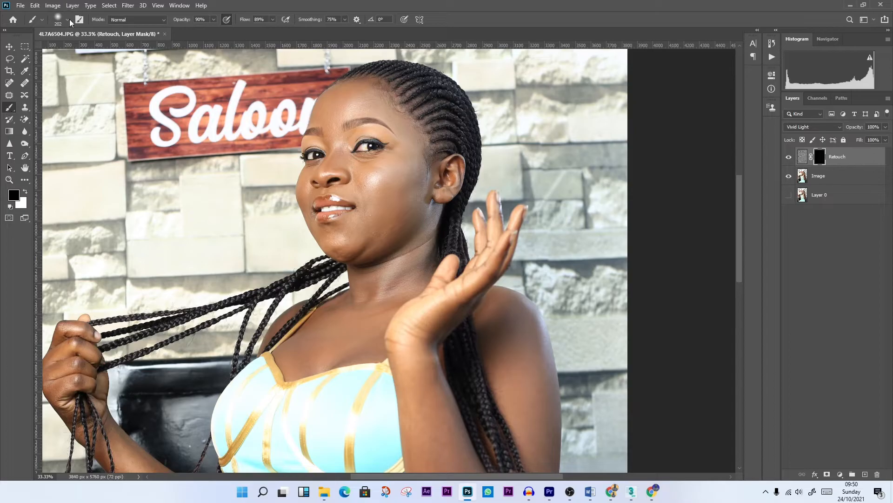
{"action": "left_click", "coordinate": [68, 19]}
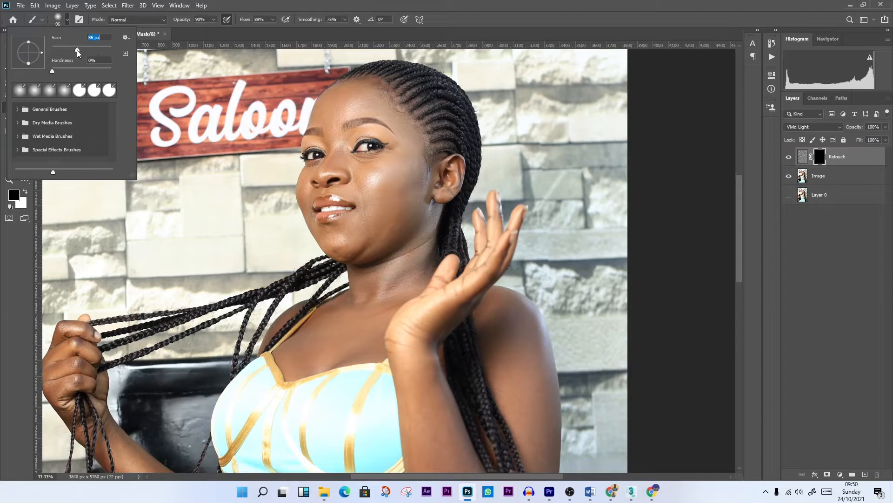
{"action": "left_click_drag", "start_coordinate": [96, 46], "coordinate": [97, 48]}
{"action": "left_click", "coordinate": [338, 102]}
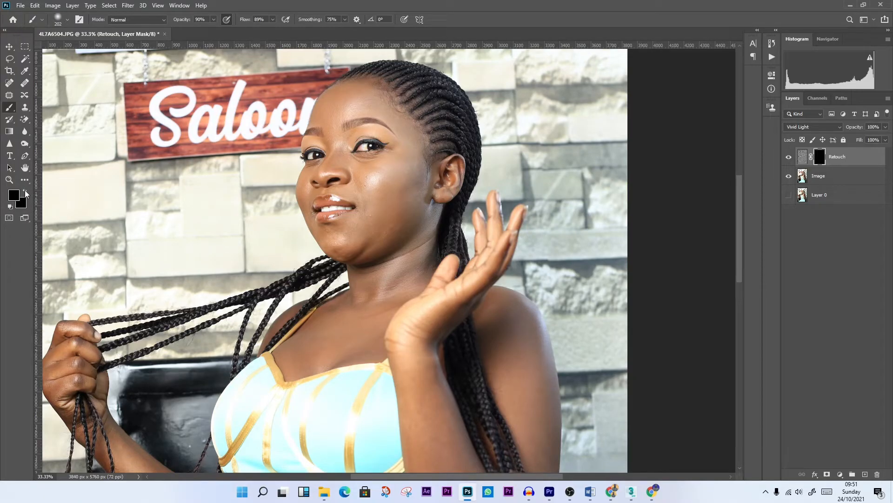
{"action": "left_click", "coordinate": [25, 191]}
- Paint white on the Retouch layer mask over the cheek and forehead to smooth the facial skin
{"action": "key", "text": "ctrl+plus"}
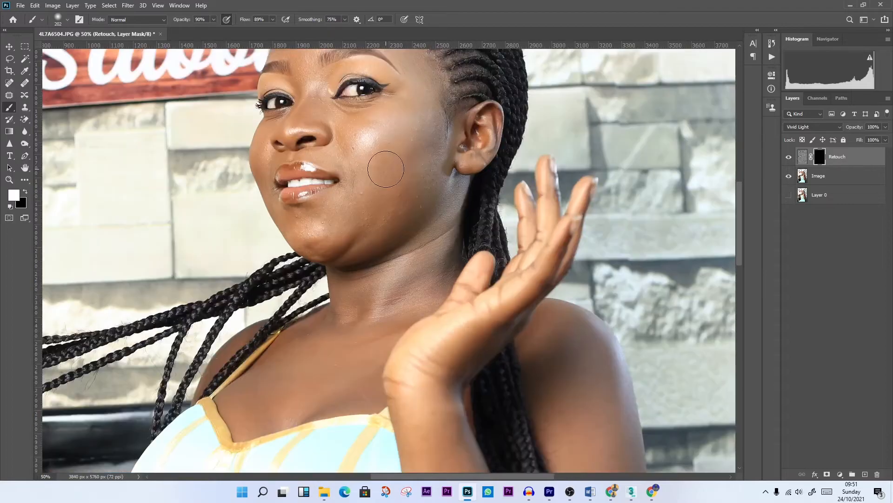
{"action": "scroll", "coordinate": [382, 176], "scroll_direction": "up", "scroll_amount": 6}
{"action": "scroll", "coordinate": [361, 171], "scroll_direction": "up", "scroll_amount": 1}
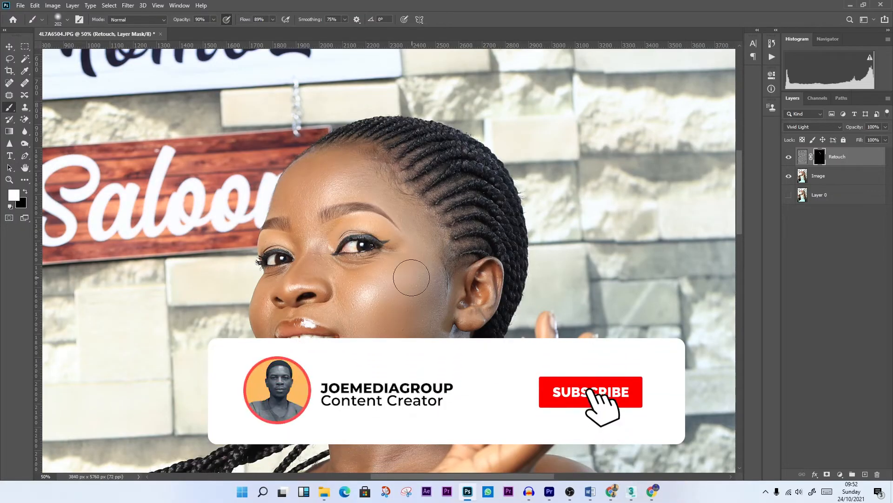
- Reduce the brush size and paint white on the mask over the smaller skin areas around the eyes, nose and mouth
{"action": "left_click", "coordinate": [67, 20]}
{"action": "left_click", "coordinate": [75, 48]}
{"action": "left_click", "coordinate": [396, 207]}
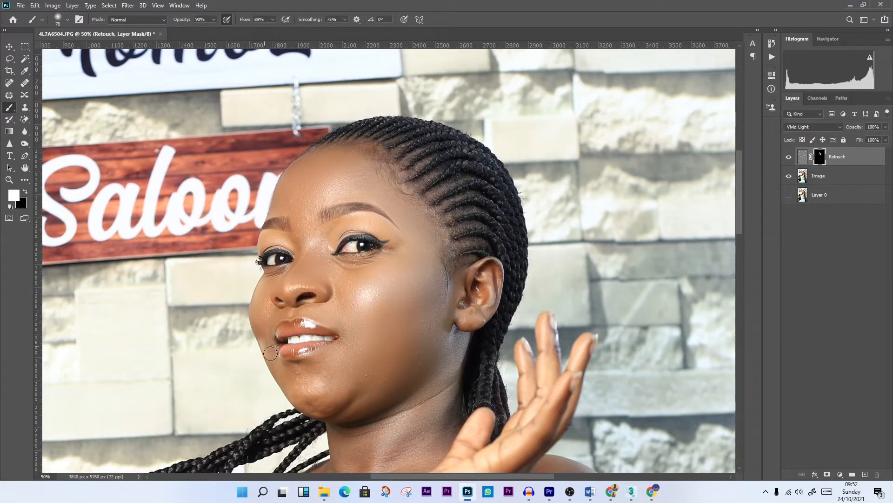
- Touch up the mask around the facial features with black, and restore white as the foreground colour
{"action": "left_click", "coordinate": [25, 192]}
{"action": "left_click", "coordinate": [26, 192]}
{"action": "left_click", "coordinate": [25, 191]}
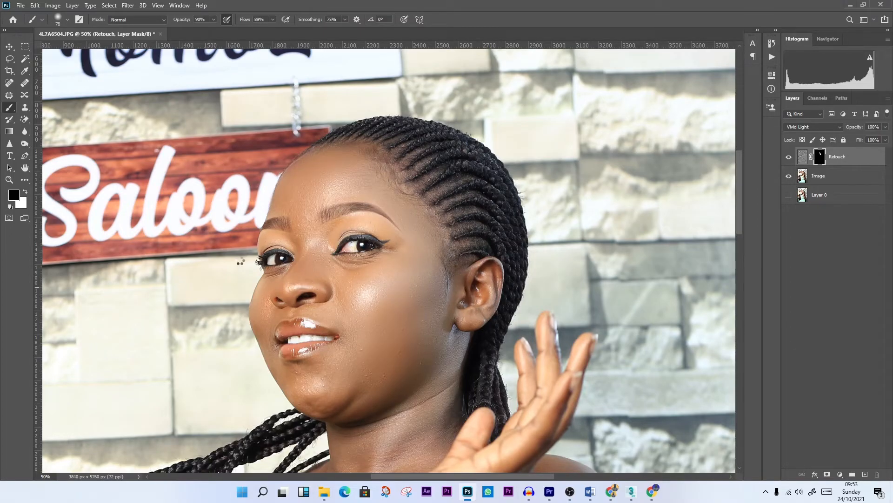
{"action": "key", "text": "x"}
{"action": "scroll", "coordinate": [435, 264], "scroll_direction": "down", "scroll_amount": 2}
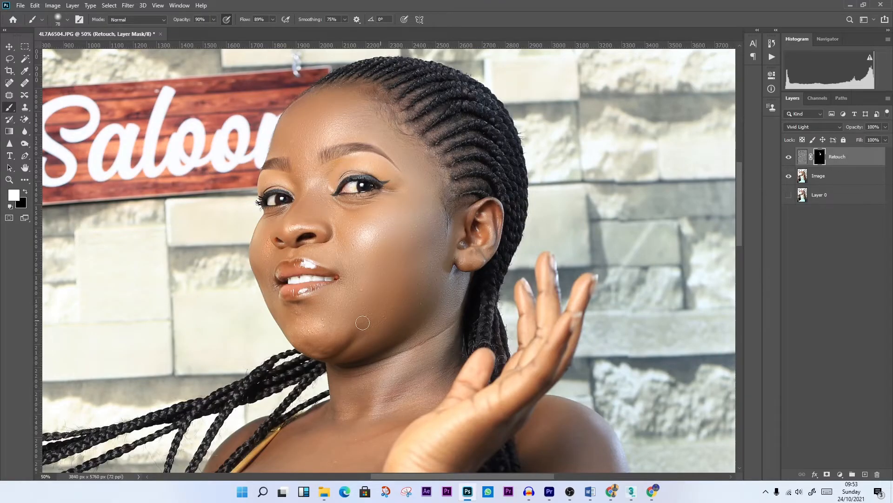
- Enlarge the brush to 193 px and paint white on the Retouch mask over the neck and chest skin
{"action": "scroll", "coordinate": [405, 348], "scroll_direction": "down", "scroll_amount": 4}
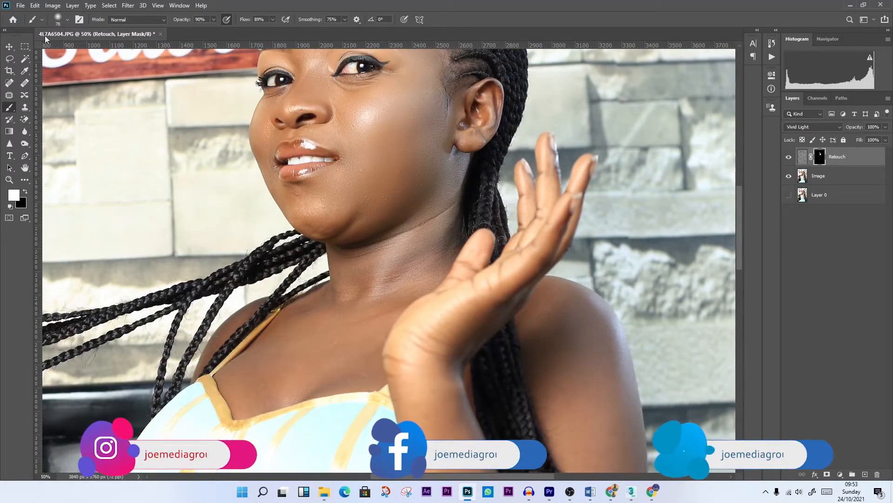
{"action": "left_click", "coordinate": [68, 21]}
{"action": "left_click_drag", "start_coordinate": [80, 50], "coordinate": [99, 51]}
{"action": "left_click", "coordinate": [424, 250]}
{"action": "left_click_drag", "start_coordinate": [423, 250], "coordinate": [392, 255]}
{"action": "mouse_move", "coordinate": [364, 272]}
{"action": "left_mouse_down"}
{"action": "mouse_move", "coordinate": [346, 281]}
{"action": "mouse_move", "coordinate": [354, 301]}
{"action": "mouse_move", "coordinate": [402, 285]}
{"action": "mouse_move", "coordinate": [374, 310]}
{"action": "mouse_move", "coordinate": [353, 355]}
{"action": "left_mouse_up"}
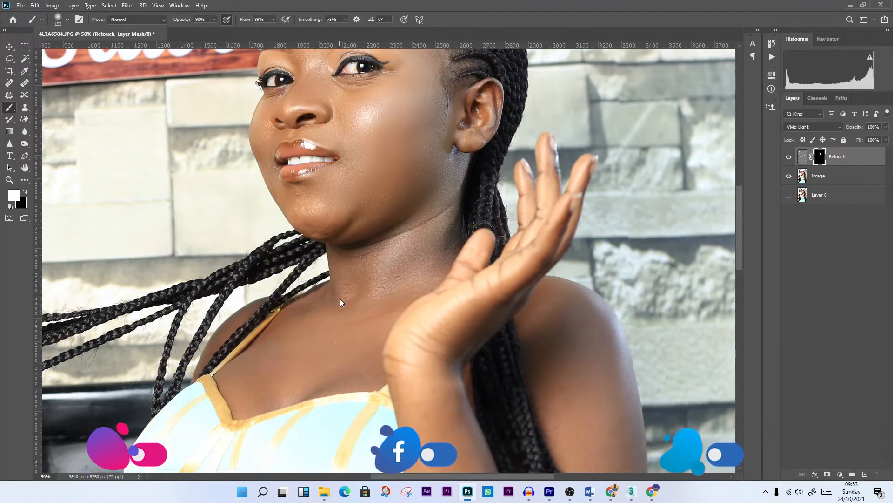
{"action": "mouse_move", "coordinate": [339, 299]}
{"action": "left_mouse_down"}
{"action": "mouse_move", "coordinate": [291, 329]}
{"action": "mouse_move", "coordinate": [362, 292]}
{"action": "mouse_move", "coordinate": [335, 314]}
{"action": "left_mouse_up"}
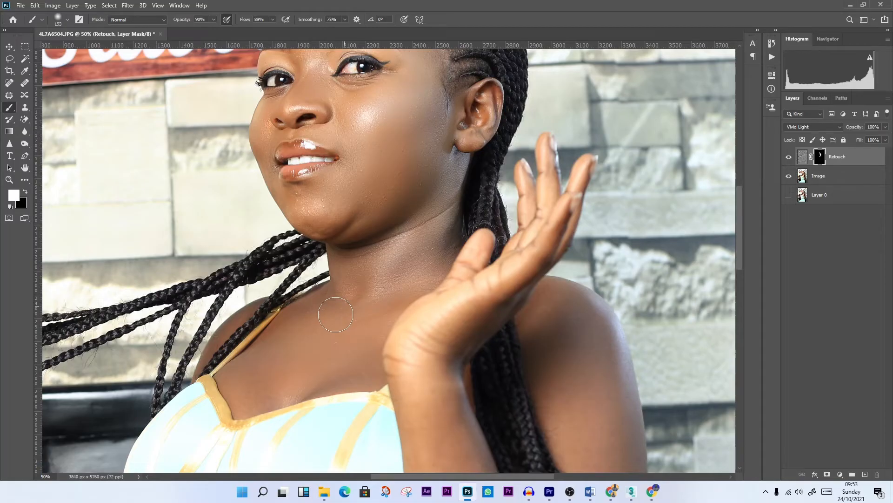
- Paint white on the Retouch mask over the raised forearm from elbow to wrist
{"action": "scroll", "coordinate": [371, 294], "scroll_direction": "up", "scroll_amount": 1}
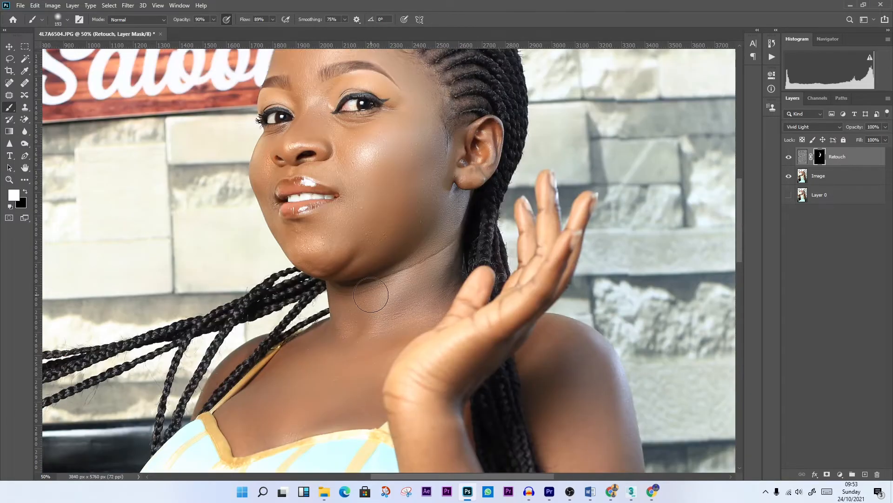
{"action": "scroll", "coordinate": [371, 294], "scroll_direction": "up", "scroll_amount": 5}
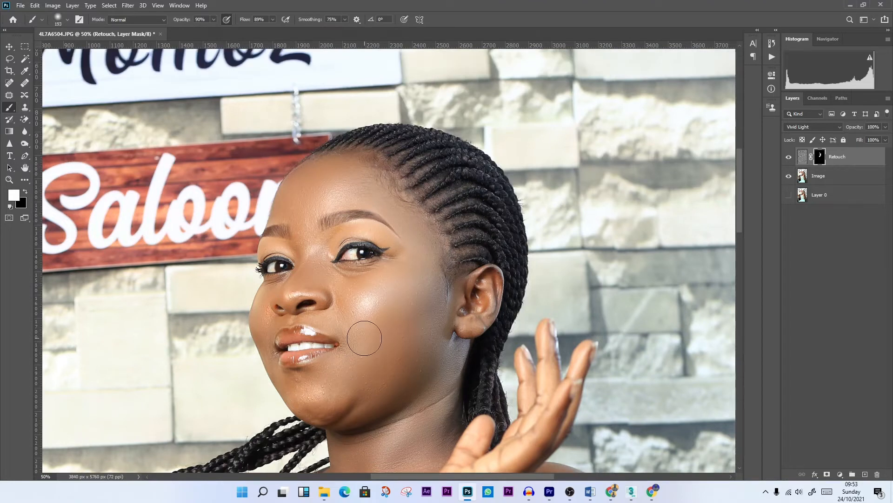
{"action": "scroll", "coordinate": [366, 334], "scroll_direction": "down", "scroll_amount": 3}
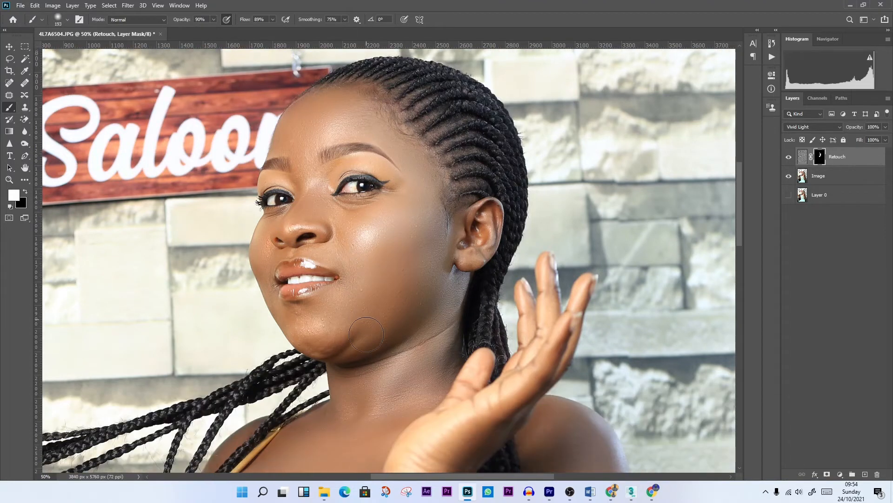
{"action": "scroll", "coordinate": [409, 377], "scroll_direction": "down", "scroll_amount": 6}
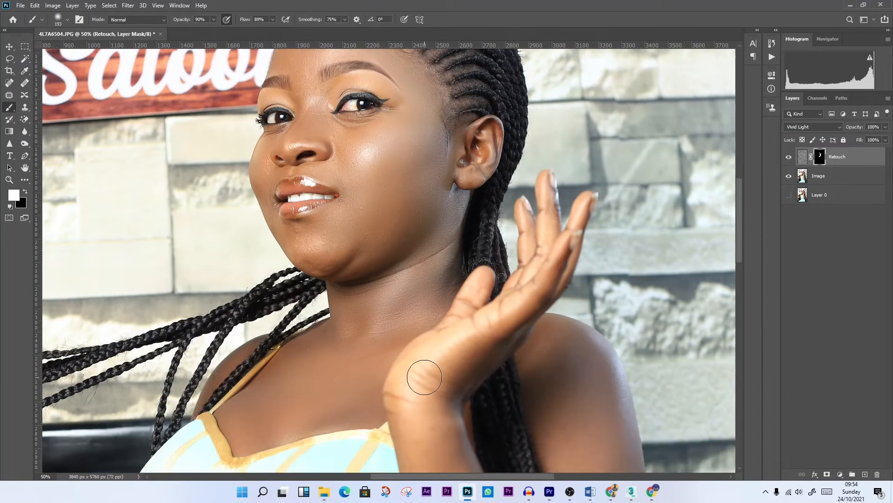
{"action": "scroll", "coordinate": [424, 376], "scroll_direction": "down", "scroll_amount": 5}
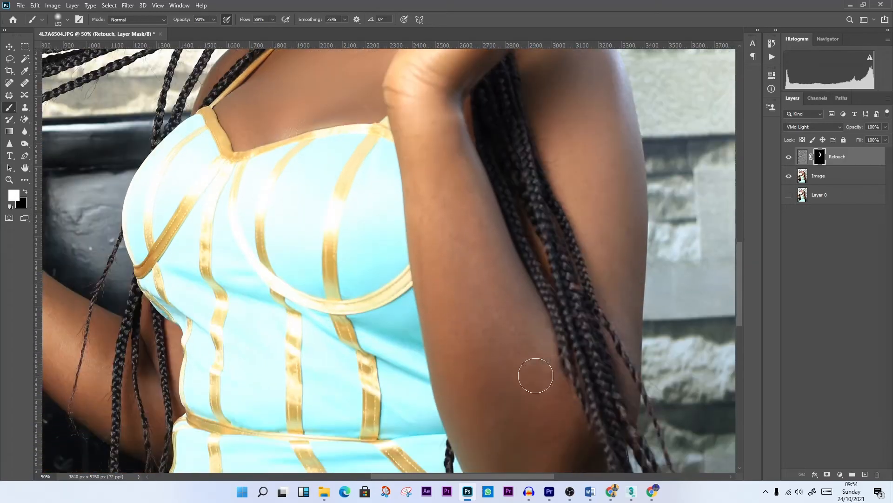
{"action": "scroll", "coordinate": [515, 425], "scroll_direction": "down", "scroll_amount": 1}
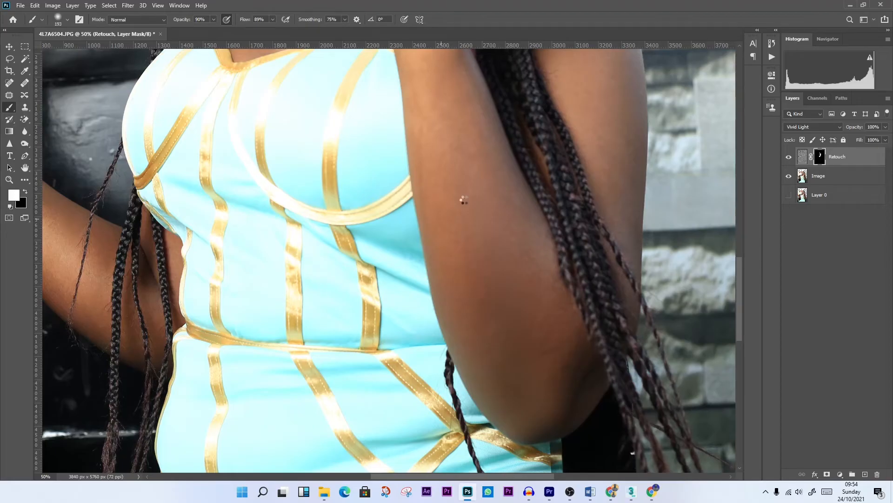
{"action": "scroll", "coordinate": [463, 232], "scroll_direction": "up", "scroll_amount": 5}
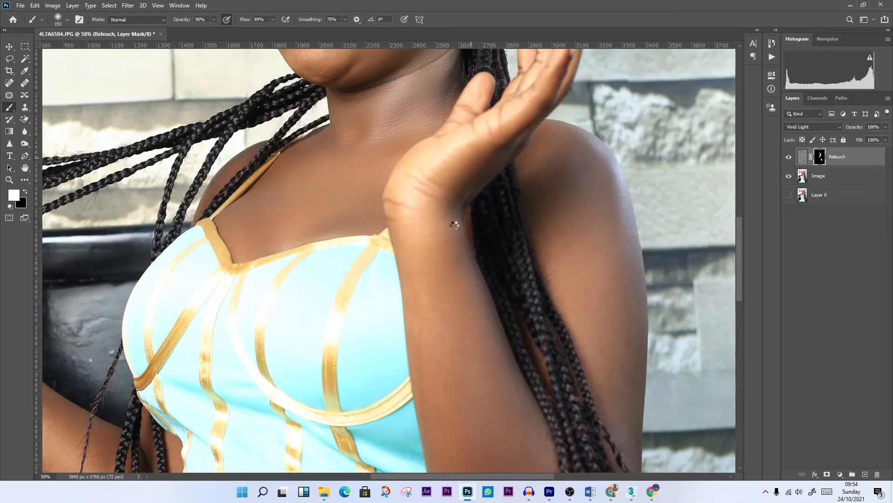
- Paint white on the Retouch mask over the shoulder and upper arm behind the raised hand
{"action": "scroll", "coordinate": [451, 230], "scroll_direction": "up", "scroll_amount": 2}
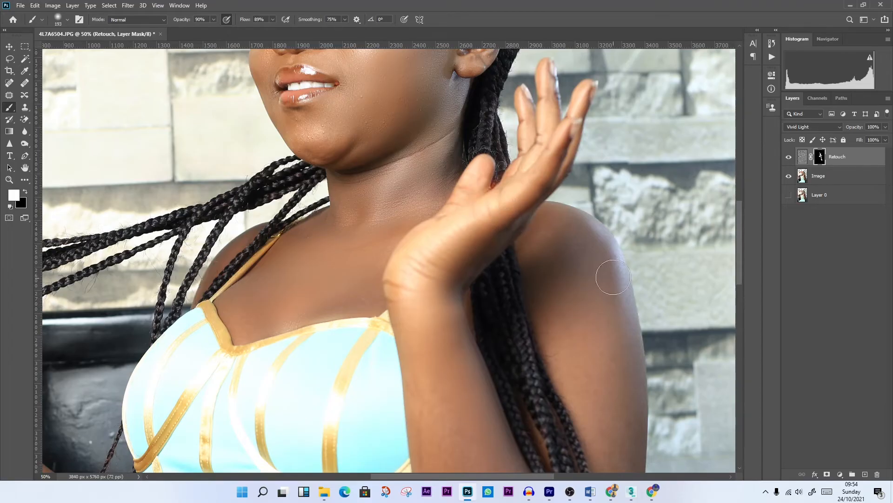
{"action": "scroll", "coordinate": [572, 304], "scroll_direction": "down", "scroll_amount": 3}
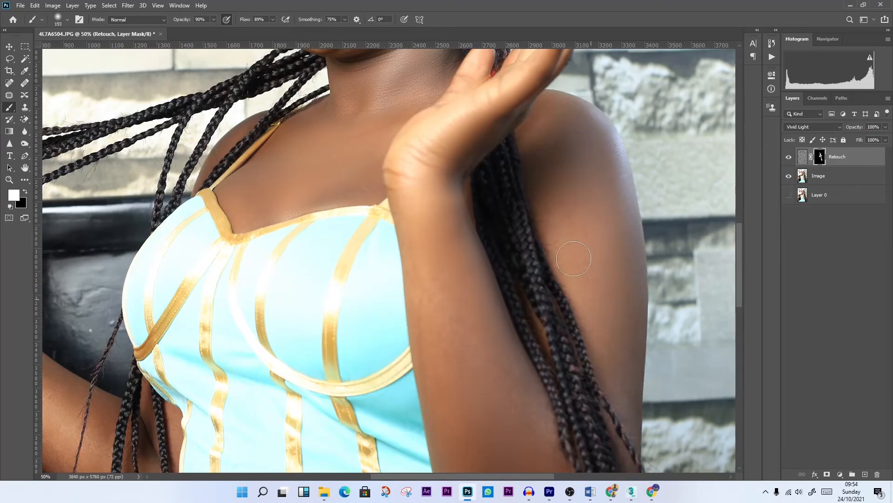
{"action": "scroll", "coordinate": [573, 258], "scroll_direction": "down", "scroll_amount": 4}
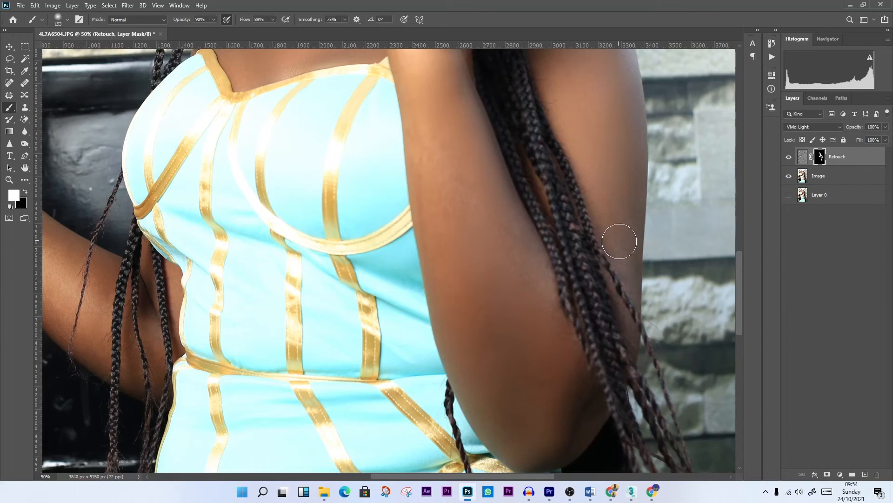
- Set the brush size to 81 px and paint white on the mask along the upper arm's outer edge
{"action": "left_click", "coordinate": [68, 20]}
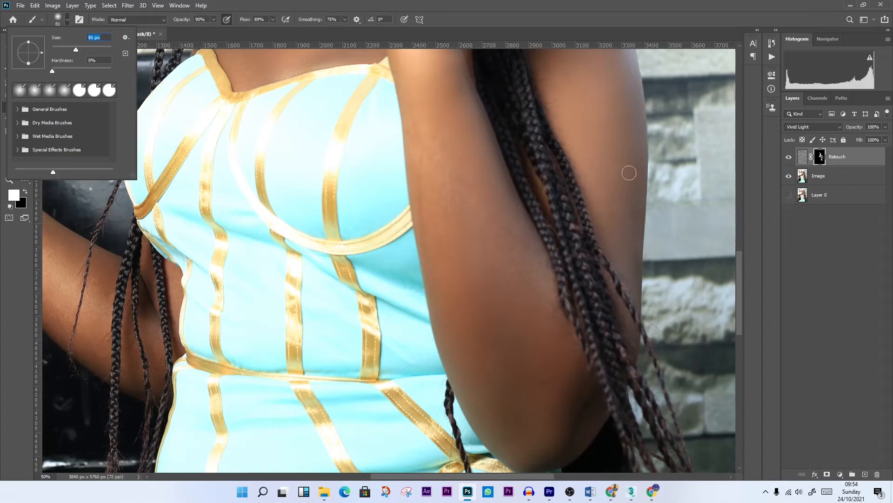
{"action": "left_click", "coordinate": [638, 134]}
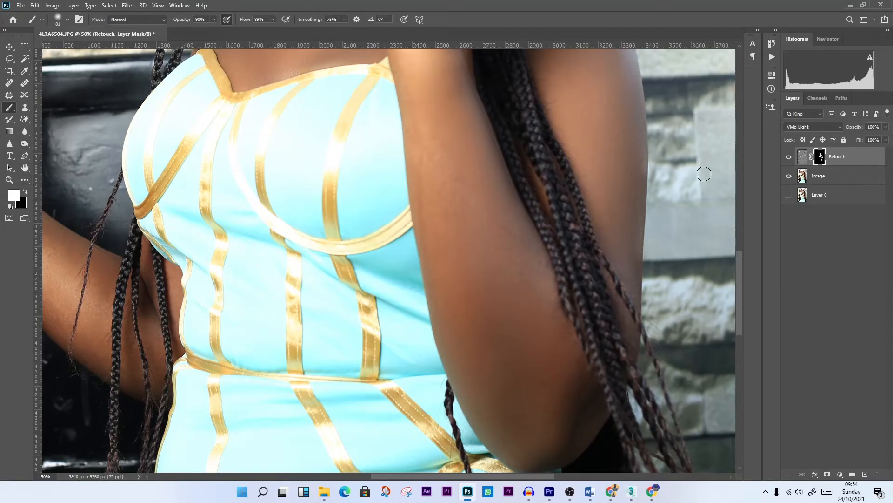
{"action": "left_click_drag", "start_coordinate": [638, 87], "coordinate": [647, 128]}
{"action": "left_click_drag", "start_coordinate": [647, 163], "coordinate": [653, 212]}
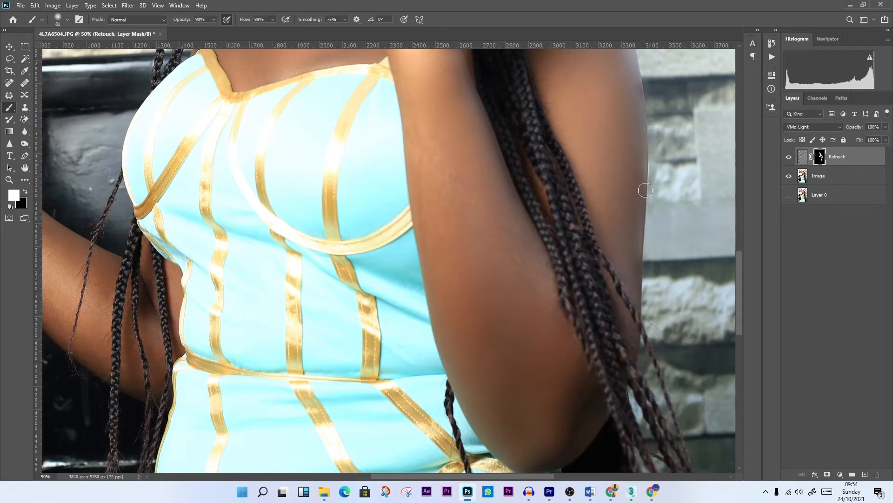
- Make black the foreground colour and paint out the smoothing that spills over the upper arm's outer edge
{"action": "left_click", "coordinate": [25, 192]}
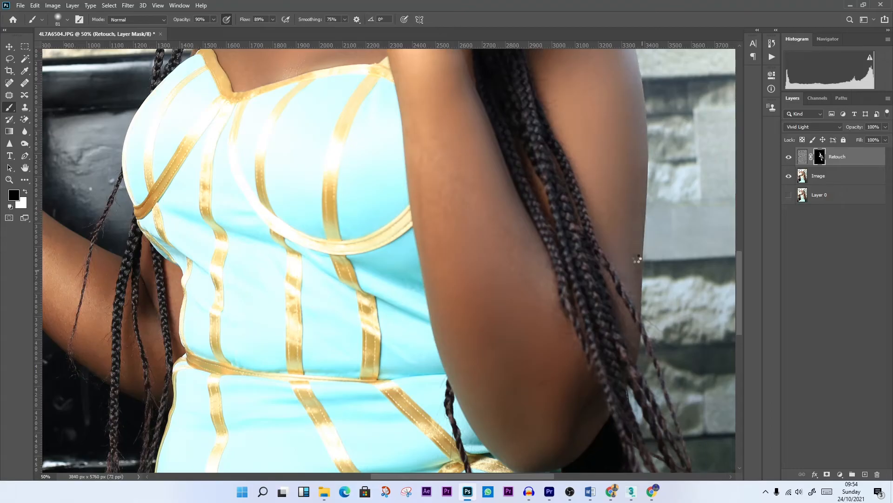
{"action": "scroll", "coordinate": [495, 323], "scroll_direction": "up", "scroll_amount": 10}
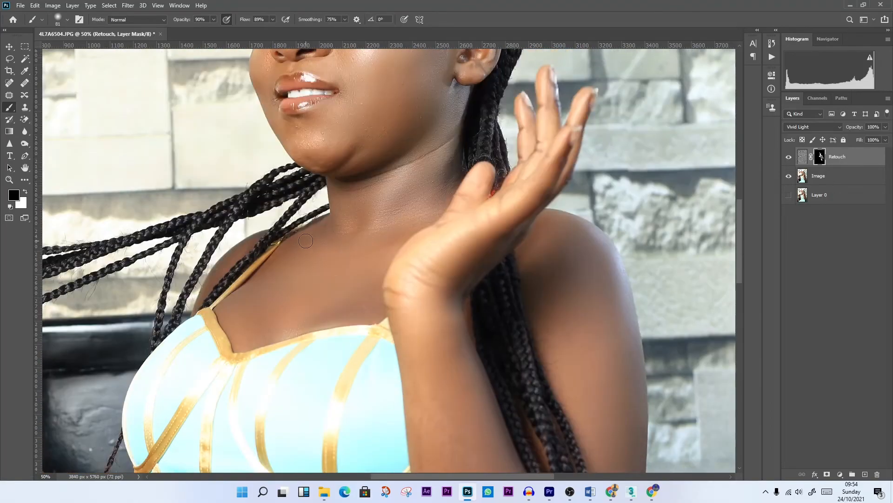
{"action": "scroll", "coordinate": [306, 237], "scroll_direction": "up", "scroll_amount": 4}
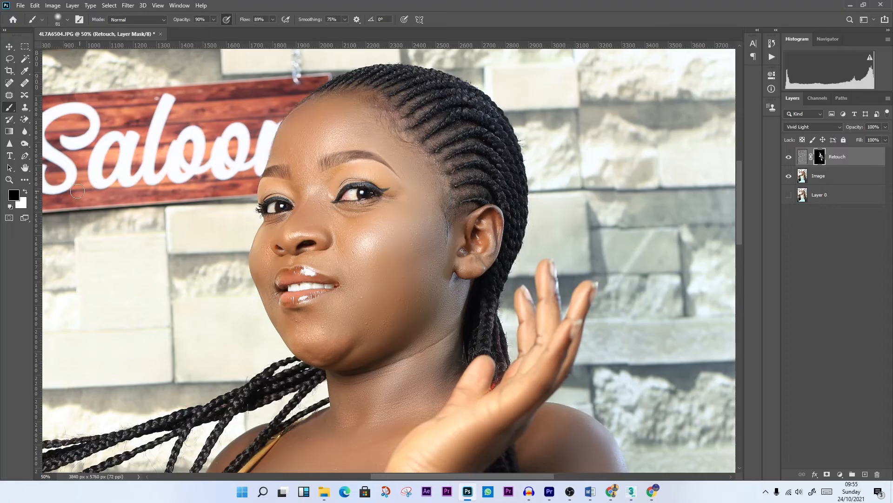
- Toggle the Retouch layer's visibility to compare the face, neck and hand with and without the skin smoothing
{"action": "left_click", "coordinate": [11, 180]}
{"action": "right_click", "coordinate": [359, 188]}
{"action": "left_click", "coordinate": [382, 192]}
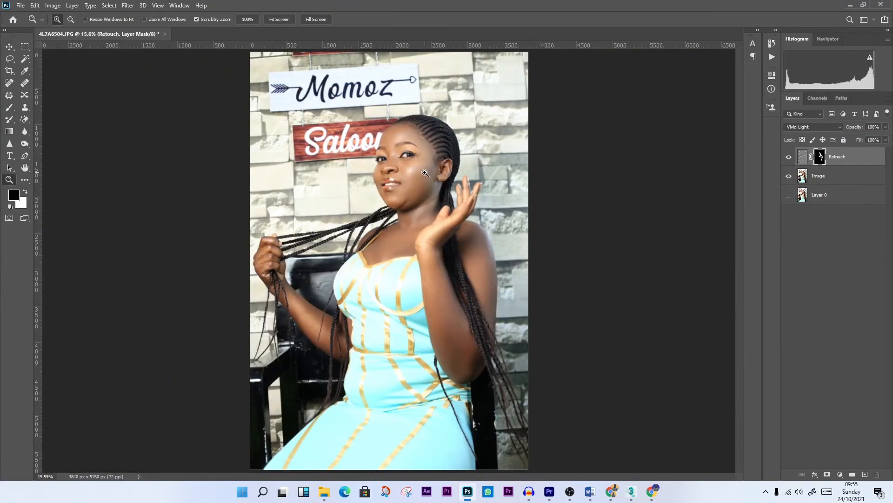
{"action": "left_click", "coordinate": [425, 172]}
{"action": "left_click", "coordinate": [425, 173]}
{"action": "left_click", "coordinate": [425, 172]}
{"action": "left_click_drag", "start_coordinate": [425, 172], "coordinate": [425, 234]}
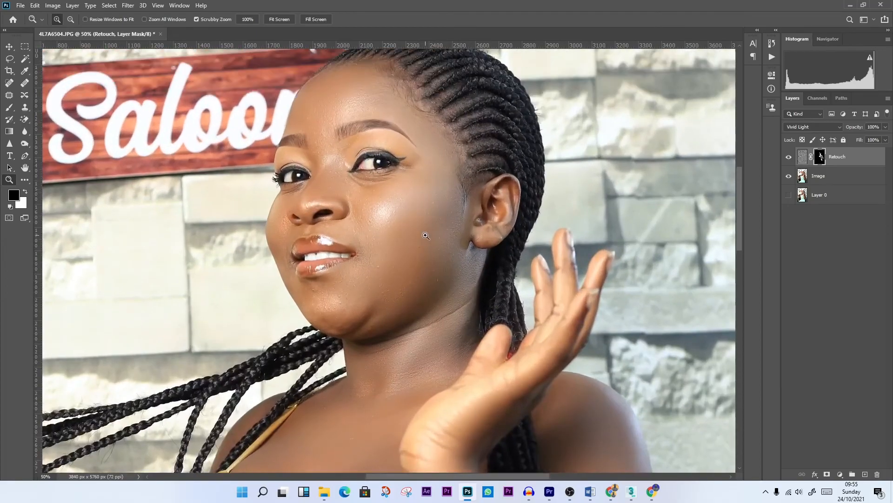
{"action": "left_click", "coordinate": [788, 160]}
{"action": "left_click", "coordinate": [788, 160]}
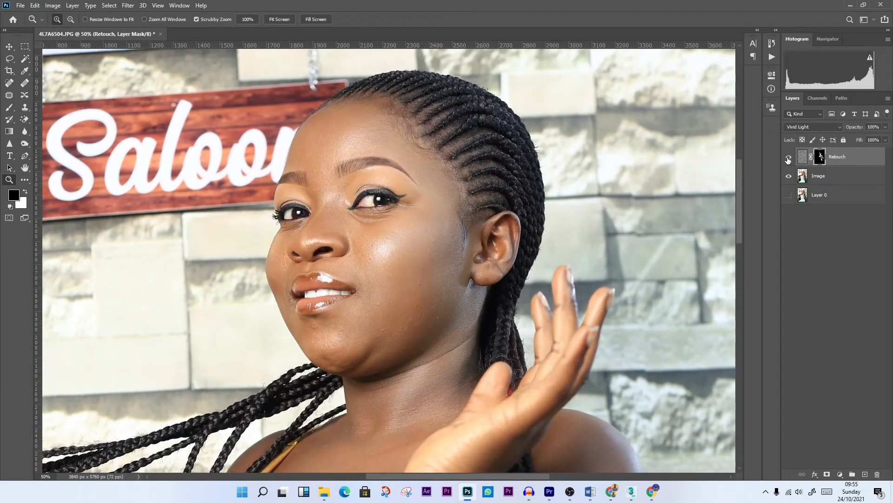
{"action": "left_click", "coordinate": [788, 160]}
{"action": "left_click", "coordinate": [787, 160]}
{"action": "scroll", "coordinate": [388, 291], "scroll_direction": "down", "scroll_amount": 3}
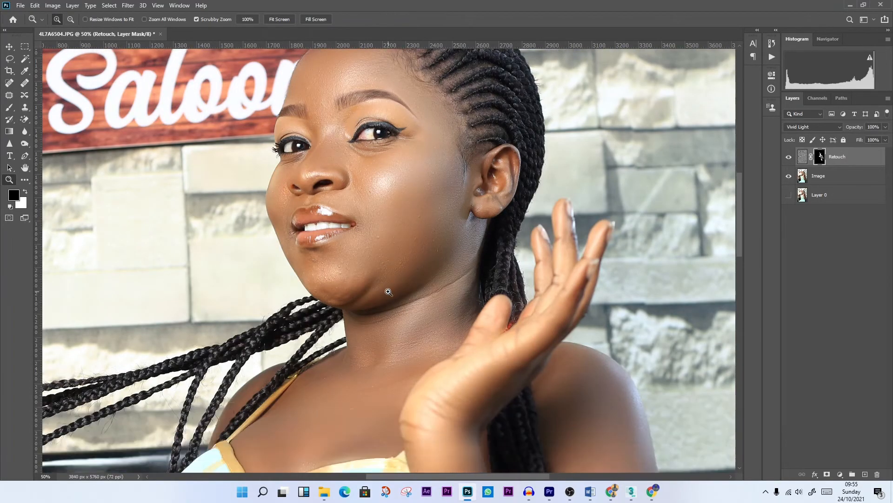
- Select the Retouch and Image layers together and put them into one group
{"action": "left_click", "coordinate": [832, 176]}
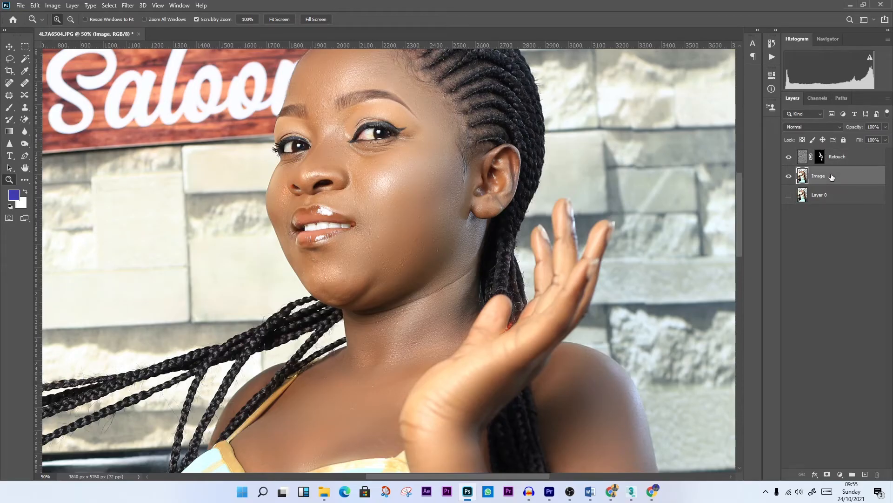
{"action": "left_click", "coordinate": [844, 159]}
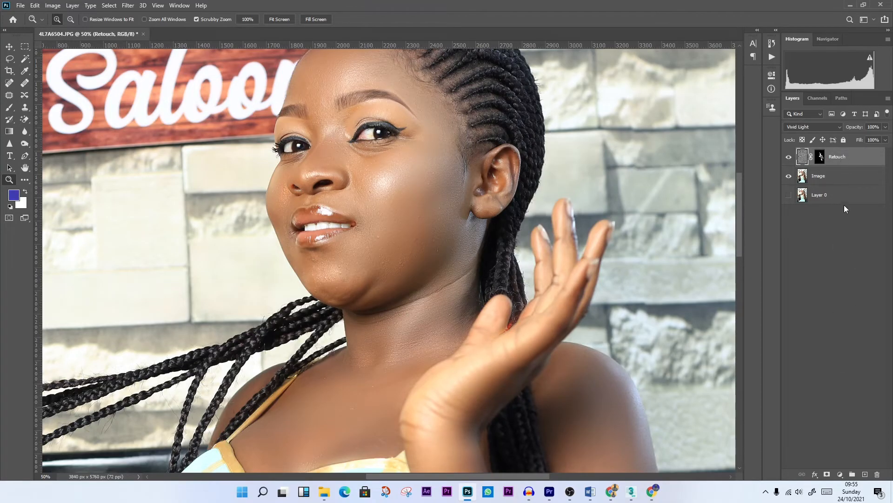
{"action": "left_click", "coordinate": [840, 183], "text": "shift"}
{"action": "left_click", "coordinate": [852, 475]}
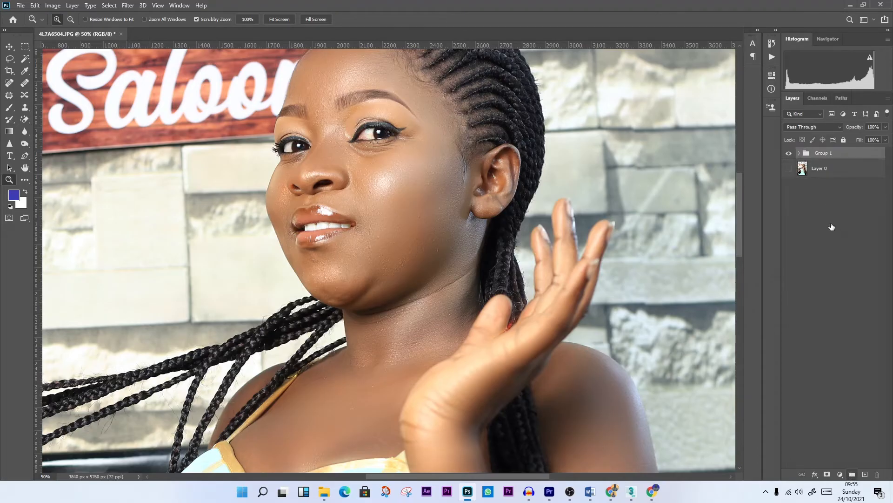
- Duplicate the group, hide the original group, and merge the copy into a single layer
{"action": "key", "text": "ctrl+j"}
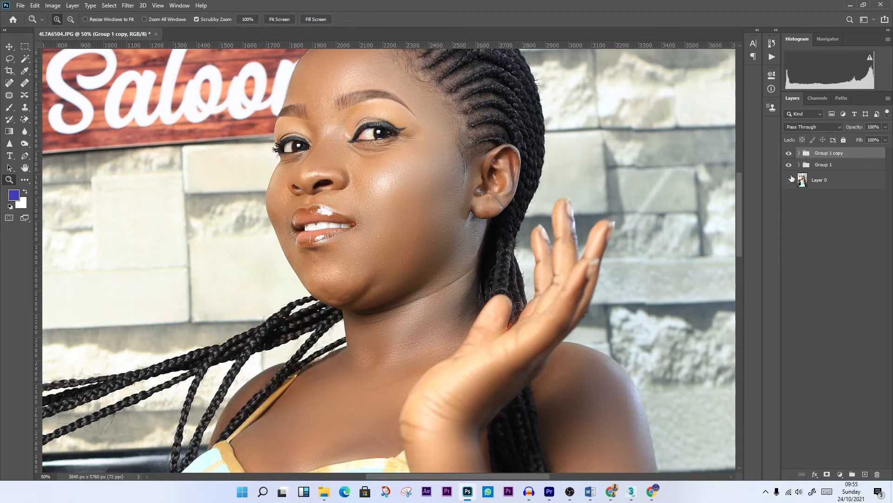
{"action": "right_click", "coordinate": [841, 155]}
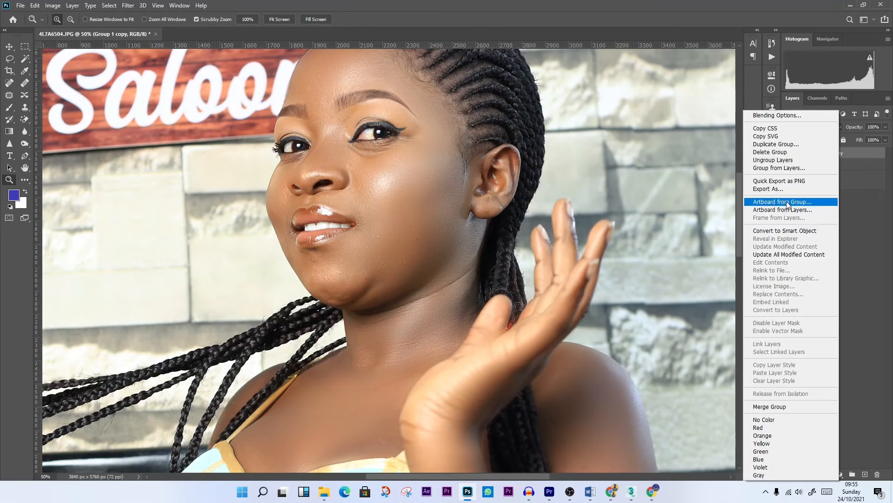
{"action": "left_click", "coordinate": [776, 407]}
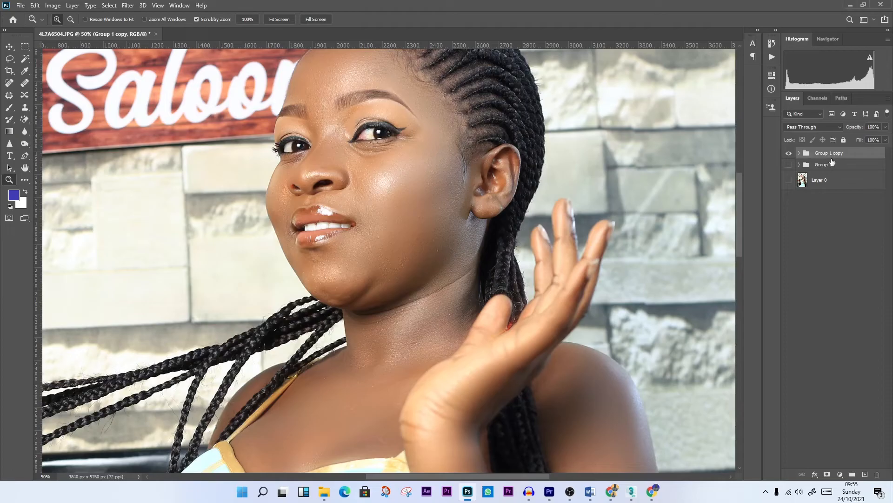
- Open the Camera Raw Filter on the merged Group 1 copy layer and set the temperature to +6
{"action": "left_click", "coordinate": [128, 6]}
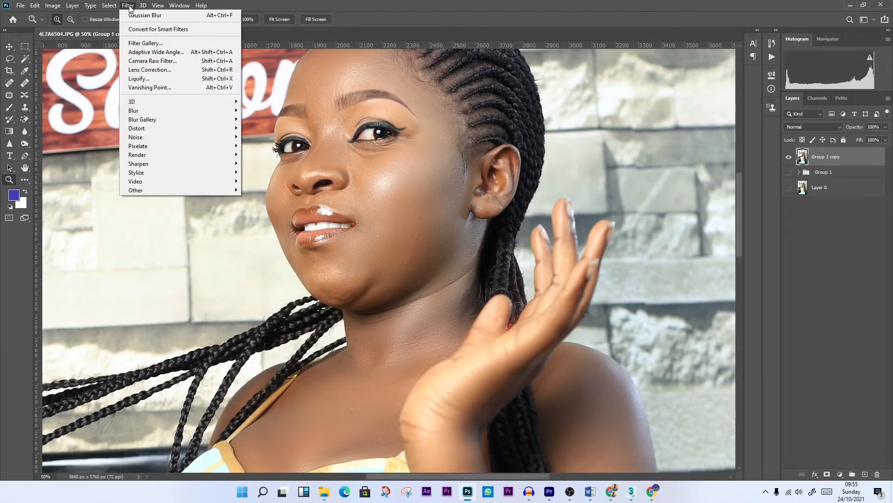
{"action": "left_click", "coordinate": [155, 61]}
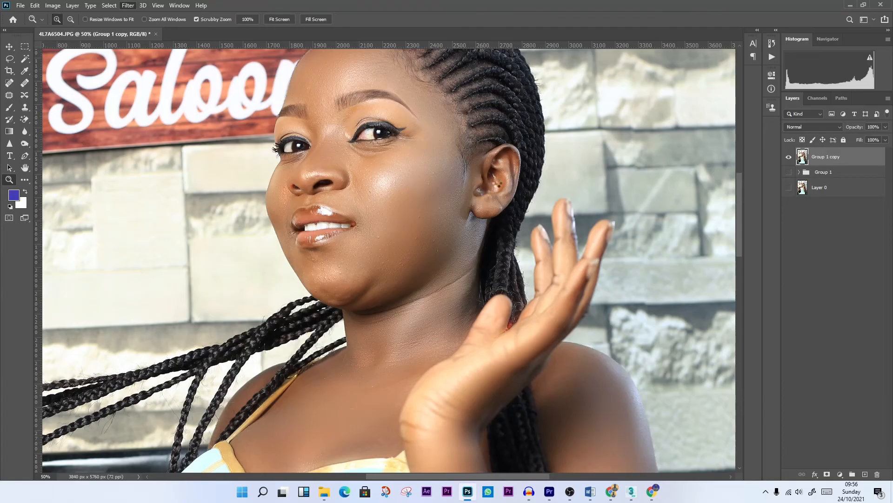
{"action": "key", "text": "ctrl+shift+a"}
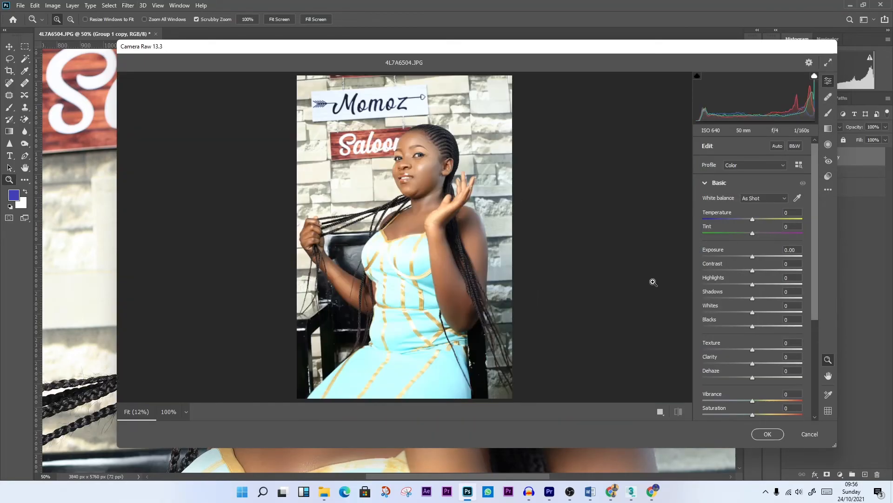
{"action": "left_click", "coordinate": [436, 232]}
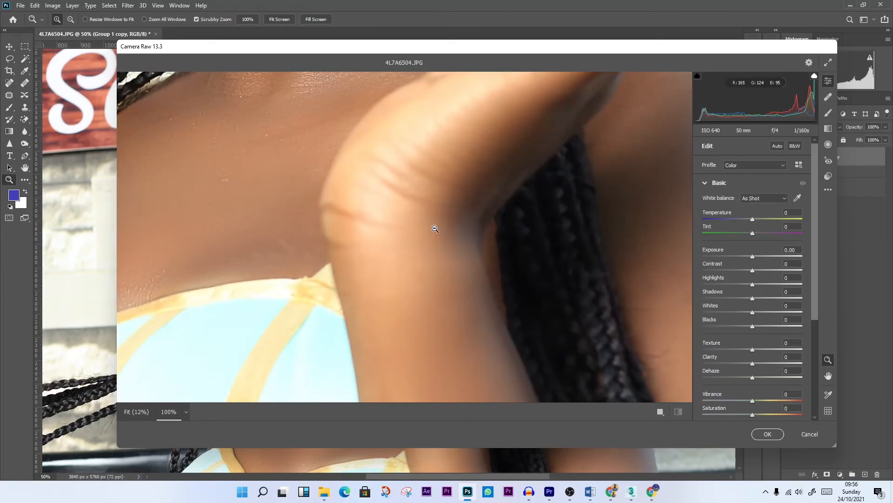
{"action": "left_click", "coordinate": [435, 229]}
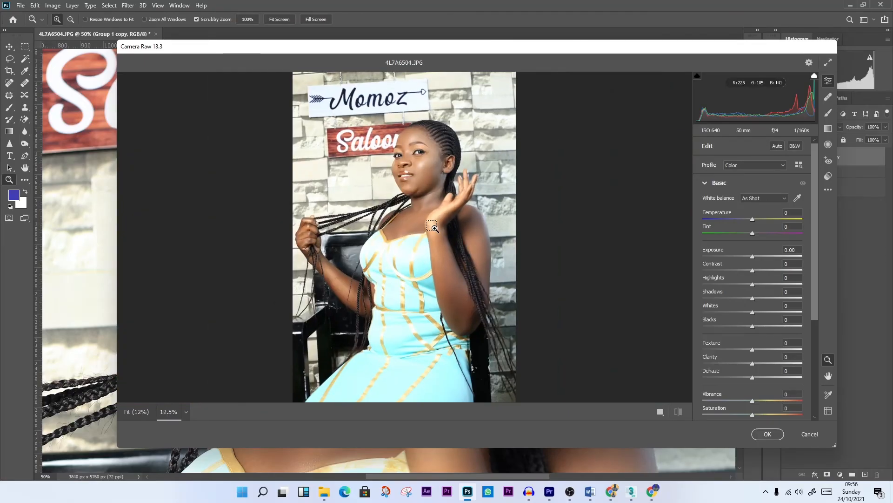
{"action": "left_click", "coordinate": [435, 228]}
{"action": "scroll", "coordinate": [435, 229], "scroll_direction": "up", "scroll_amount": 4}
{"action": "scroll", "coordinate": [435, 229], "scroll_direction": "down", "scroll_amount": 2}
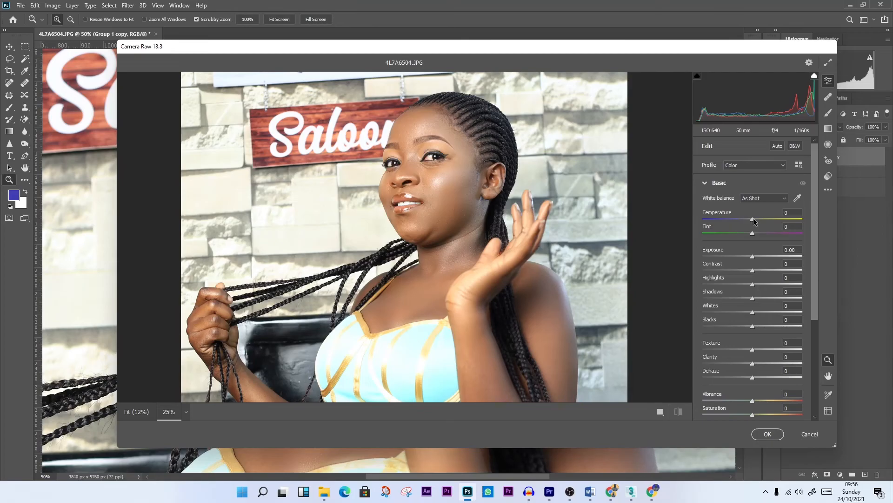
{"action": "left_click_drag", "start_coordinate": [755, 219], "coordinate": [757, 220]}
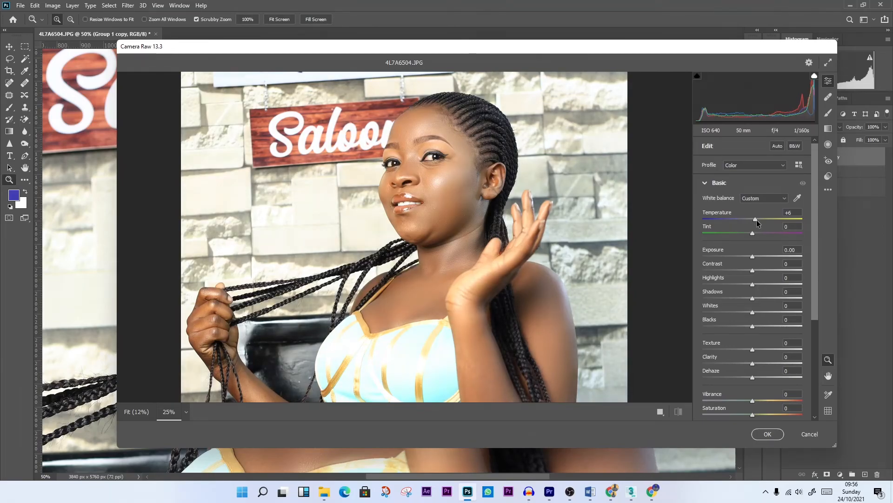
- Set exposure to +0.10, contrast to +32, highlights to -25, shadows to +23, whites to -10 and blacks to +4
{"action": "left_click_drag", "start_coordinate": [755, 259], "coordinate": [755, 258]}
{"action": "left_click_drag", "start_coordinate": [752, 270], "coordinate": [764, 298]}
{"action": "left_click_drag", "start_coordinate": [754, 329], "coordinate": [747, 308]}
- Raise the saturation slightly and apply the Camera Raw adjustments to the merged copy
{"action": "scroll", "coordinate": [750, 338], "scroll_direction": "down", "scroll_amount": 3}
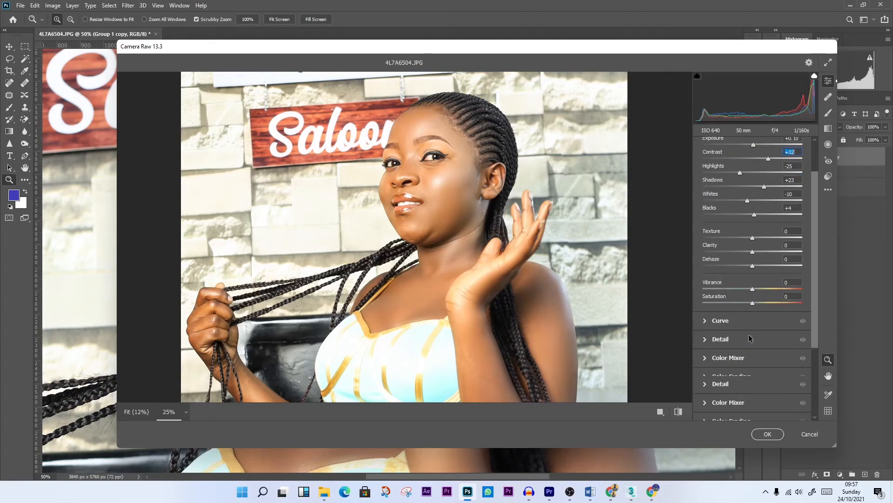
{"action": "left_click_drag", "start_coordinate": [753, 303], "coordinate": [757, 303]}
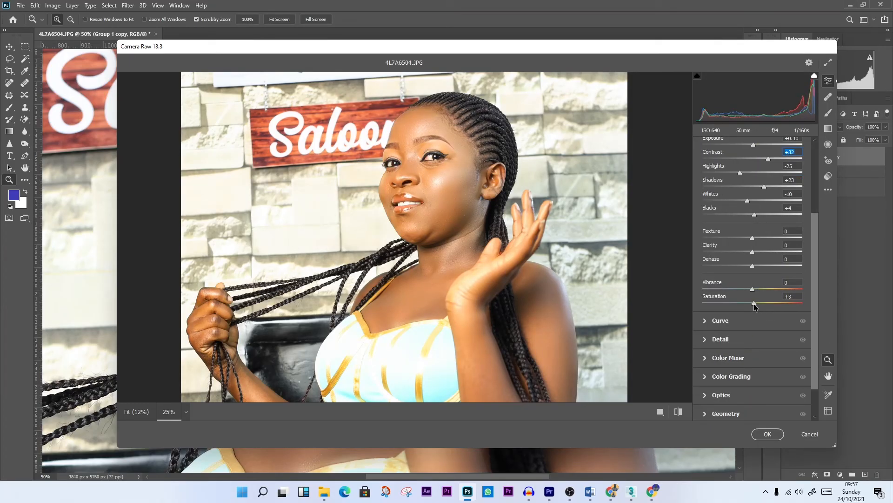
{"action": "left_click_drag", "start_coordinate": [754, 303], "coordinate": [755, 303]}
{"action": "left_click", "coordinate": [776, 437]}
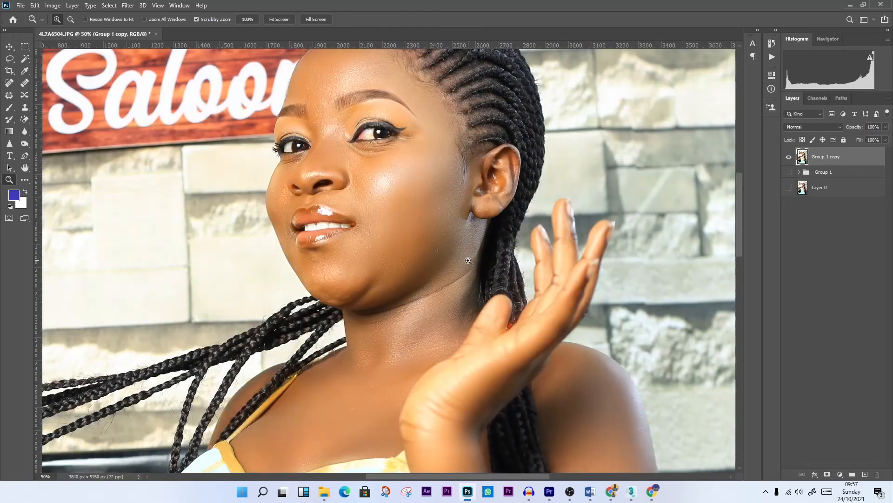
- Show Group 1 and toggle the Group 1 copy layer's visibility to compare the portrait before and after the colour adjustments
{"action": "scroll", "coordinate": [469, 261], "scroll_direction": "up", "scroll_amount": 2}
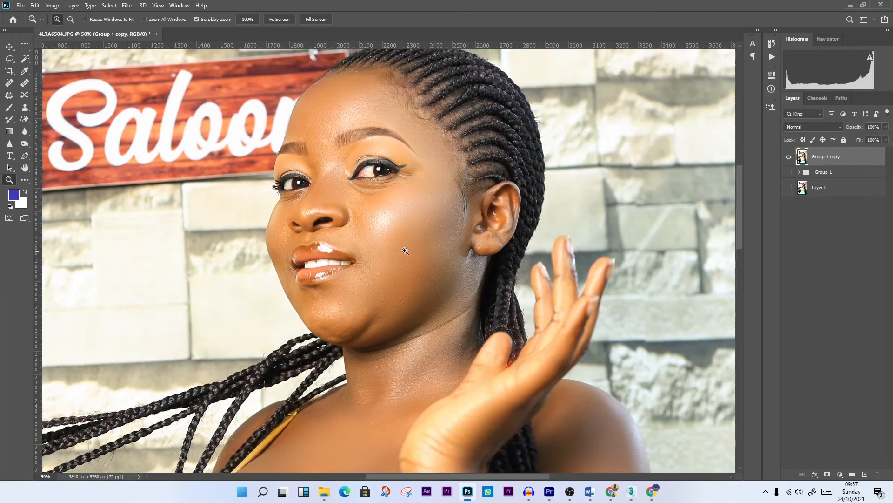
{"action": "left_click", "coordinate": [789, 173]}
{"action": "left_click", "coordinate": [789, 158]}
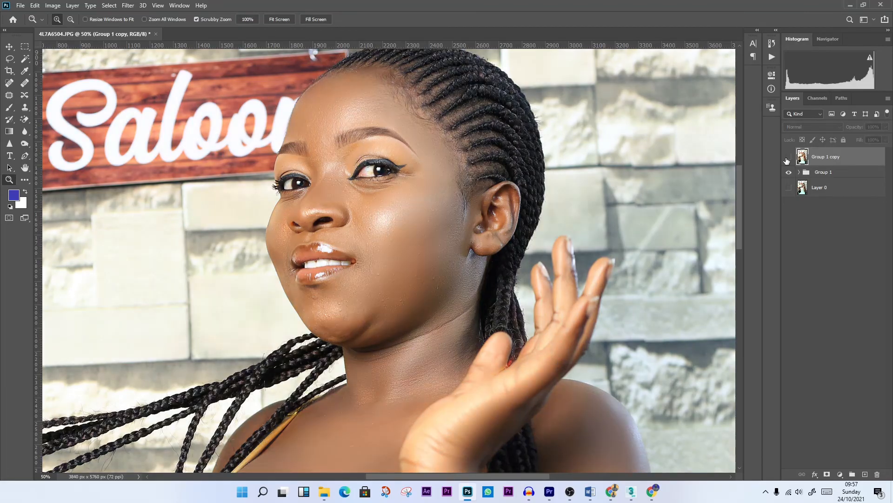
{"action": "left_click", "coordinate": [788, 158]}
{"action": "left_click", "coordinate": [788, 158]}
{"action": "left_click", "coordinate": [788, 159]}
- Switch to the Brush tool with the Group 1 copy layer still selected
{"action": "key", "text": "b"}
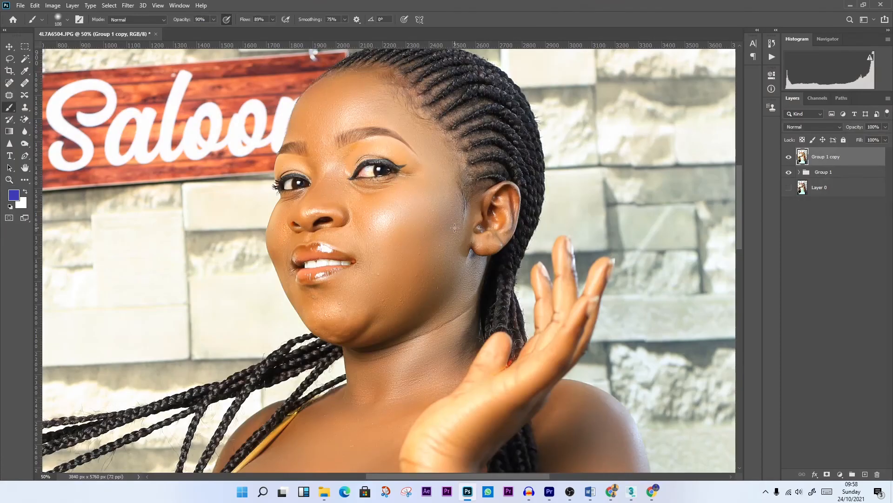
{"action": "scroll", "coordinate": [446, 242], "scroll_direction": "up", "scroll_amount": 1}
{"action": "scroll", "coordinate": [446, 242], "scroll_direction": "down", "scroll_amount": 1}
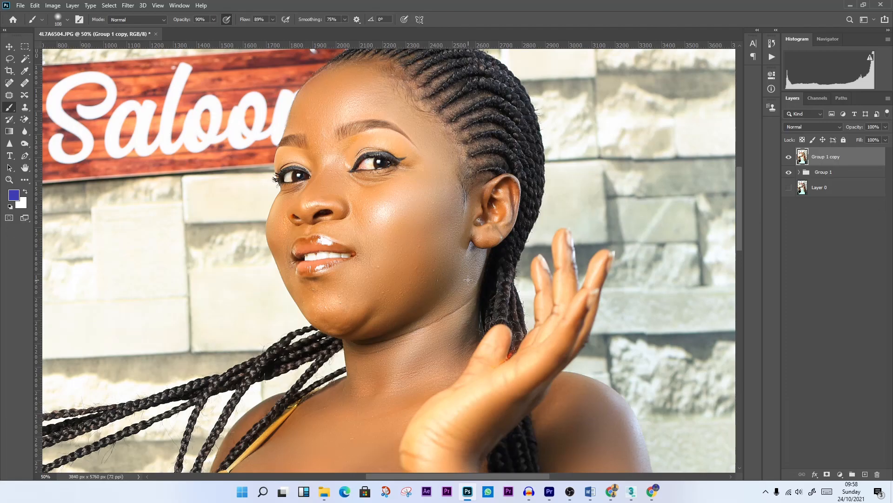
{"action": "scroll", "coordinate": [468, 279], "scroll_direction": "up", "scroll_amount": 1}
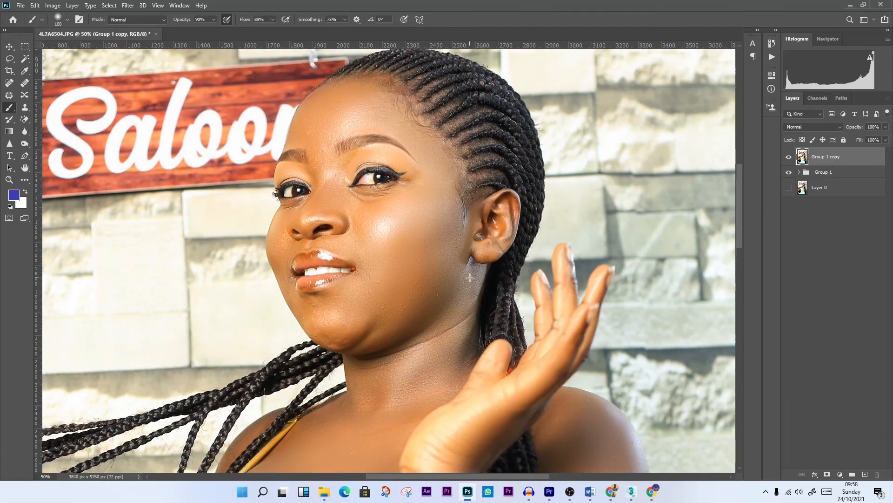